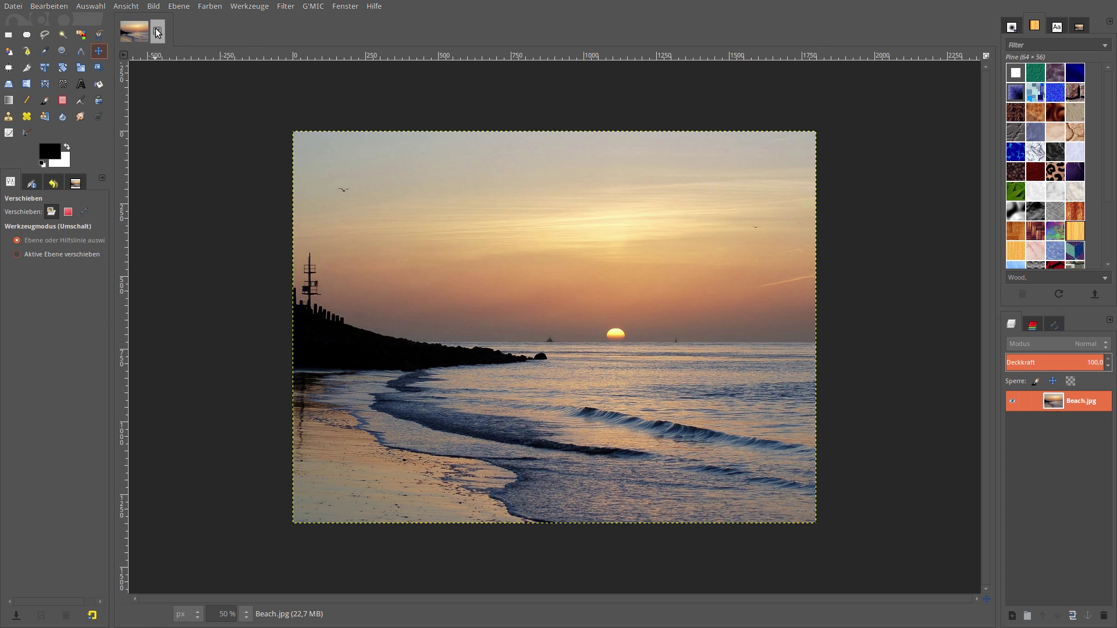
Back out of the Scale Image dialog and convert the image to a higher precision.
click(153, 6)
click(173, 145)
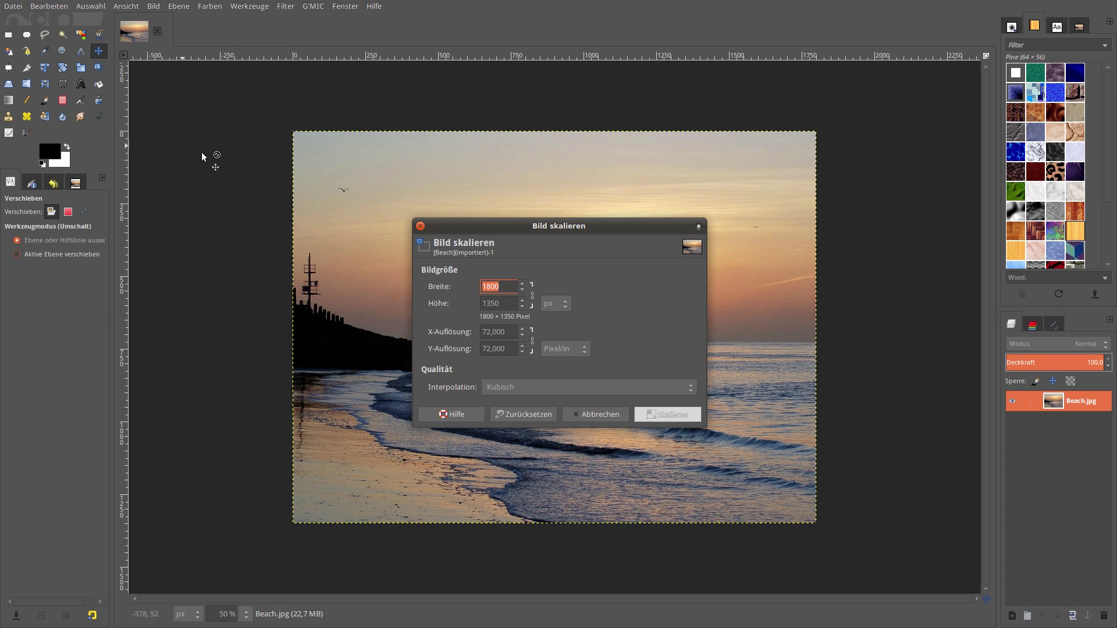
double_click(499, 290)
click(608, 415)
click(153, 7)
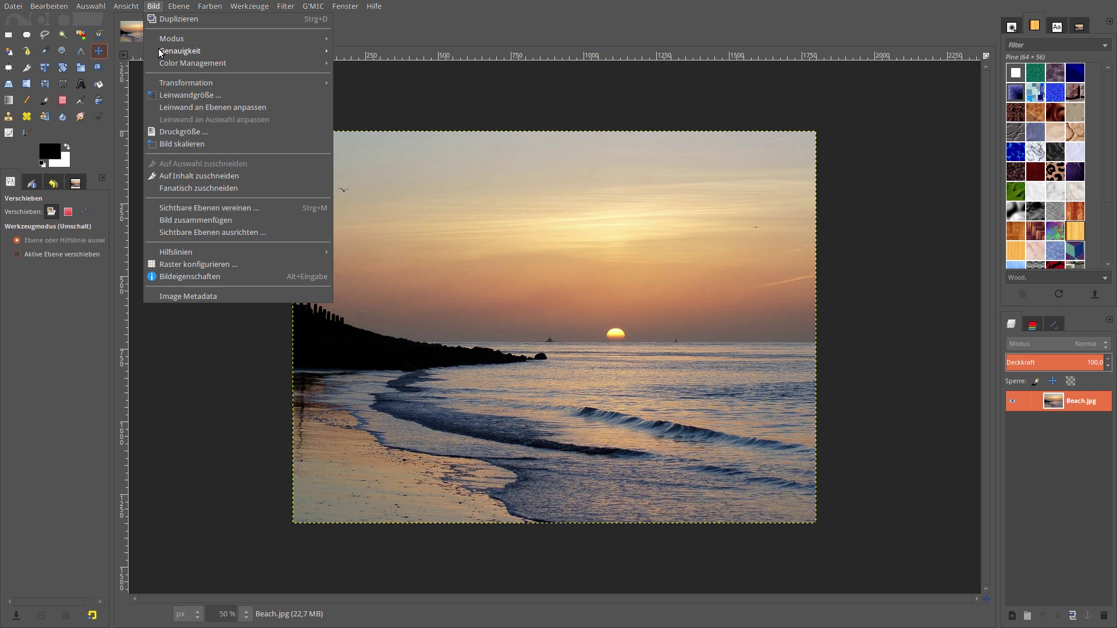
mouse_move(180, 51)
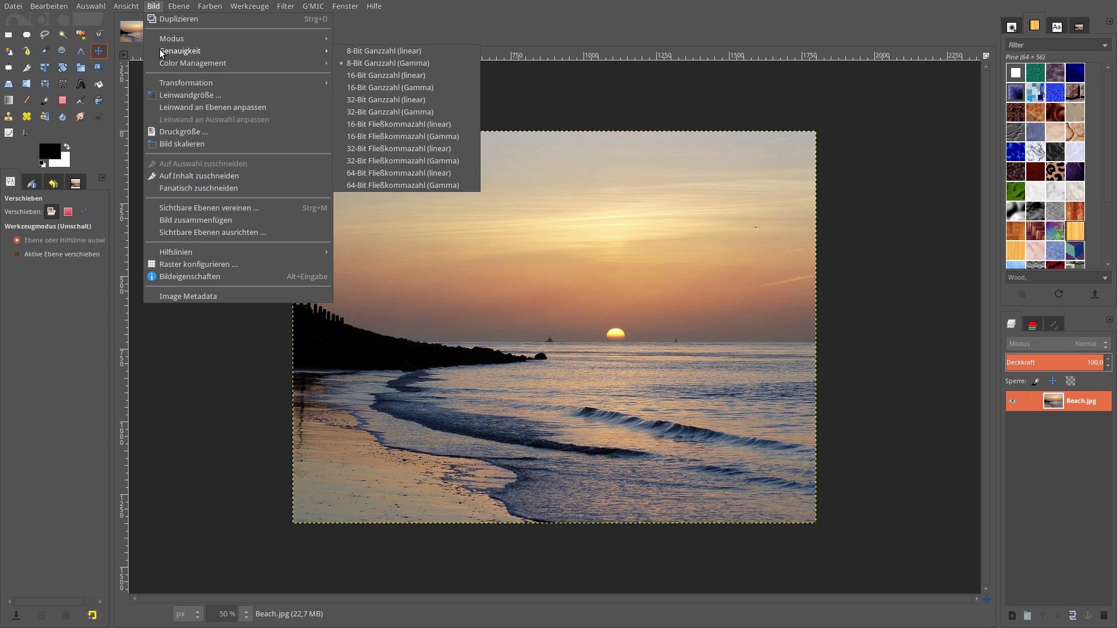
click(367, 86)
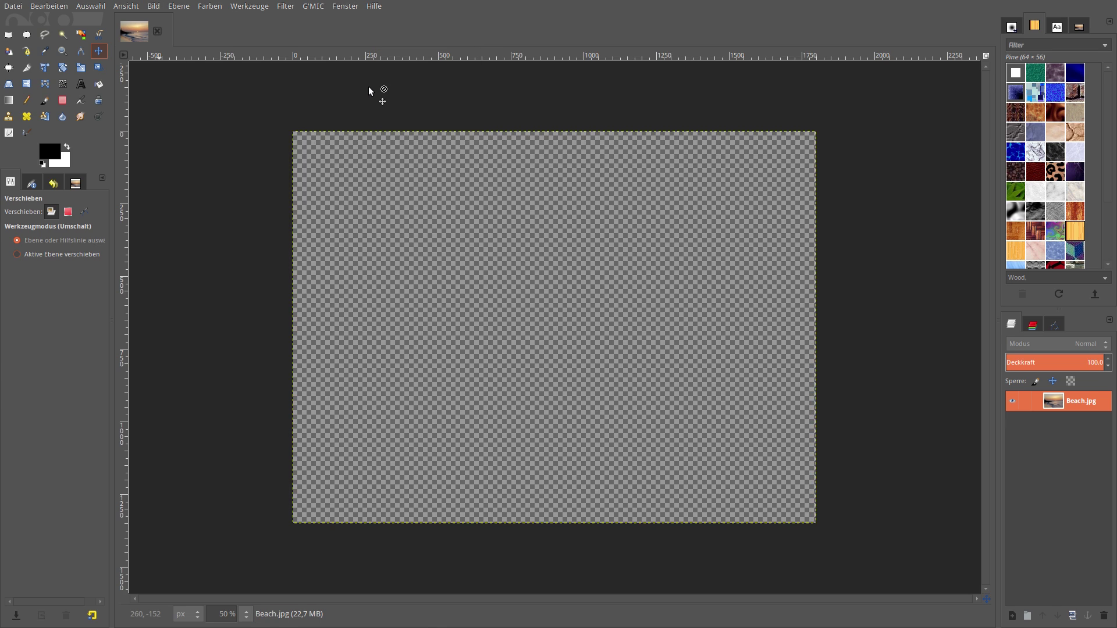
Scale the image to 1920 × 1440 pixels.
click(161, 10)
click(201, 144)
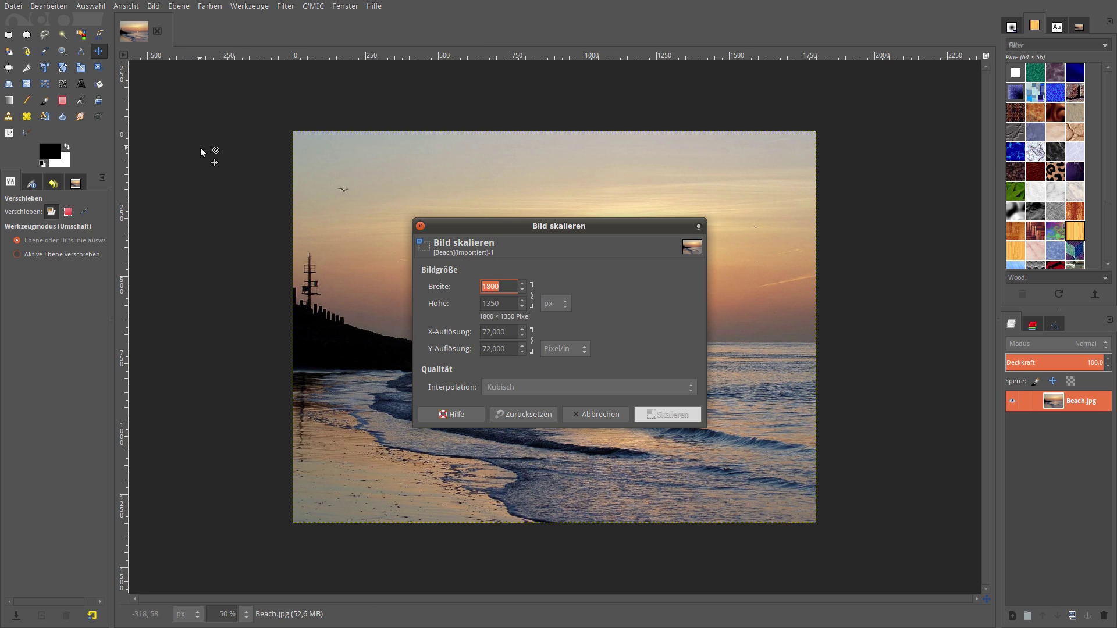
text(1920)
click(667, 414)
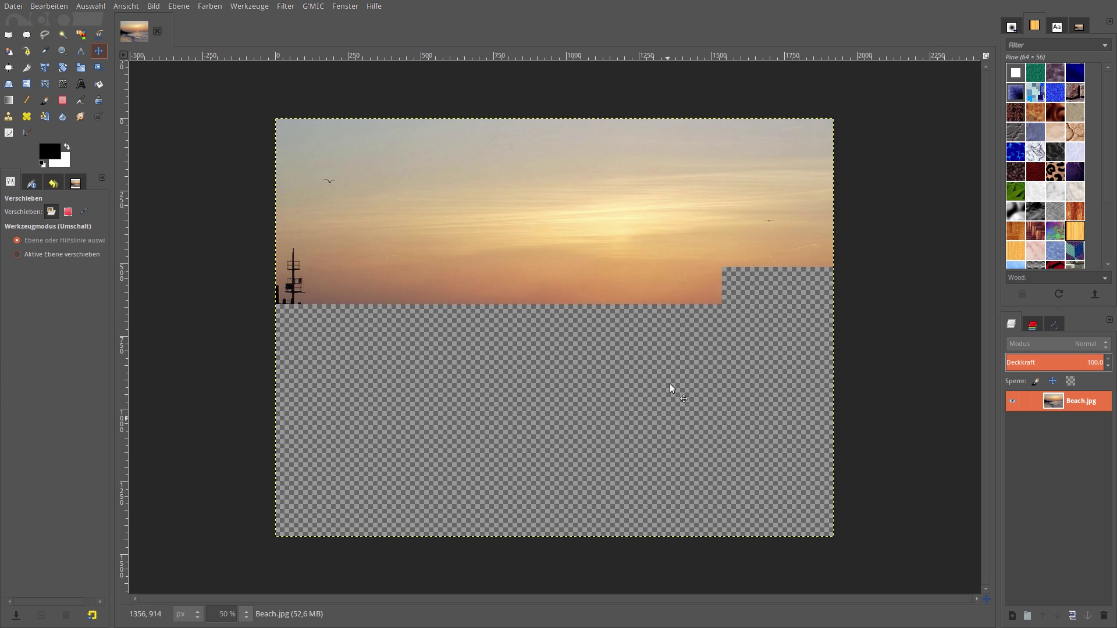
Crop the photo to a 1920 × 1080 band, trimming sky off the top.
click(25, 68)
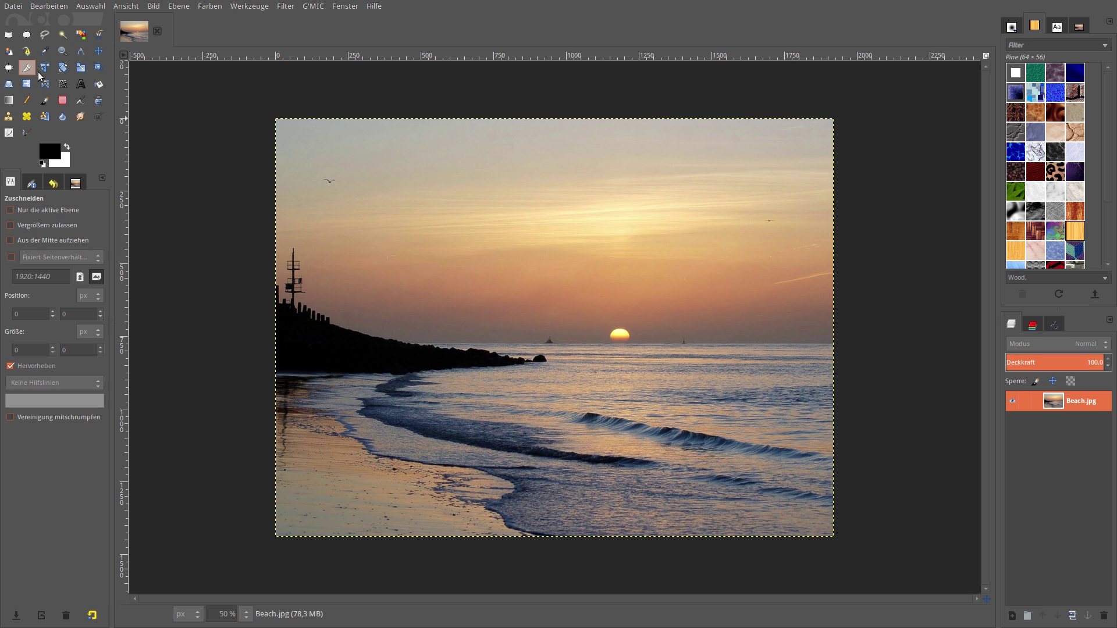
mouse_move(250, 210)
mouse_down()
mouse_move(844, 513)
mouse_move(838, 523)
mouse_up()
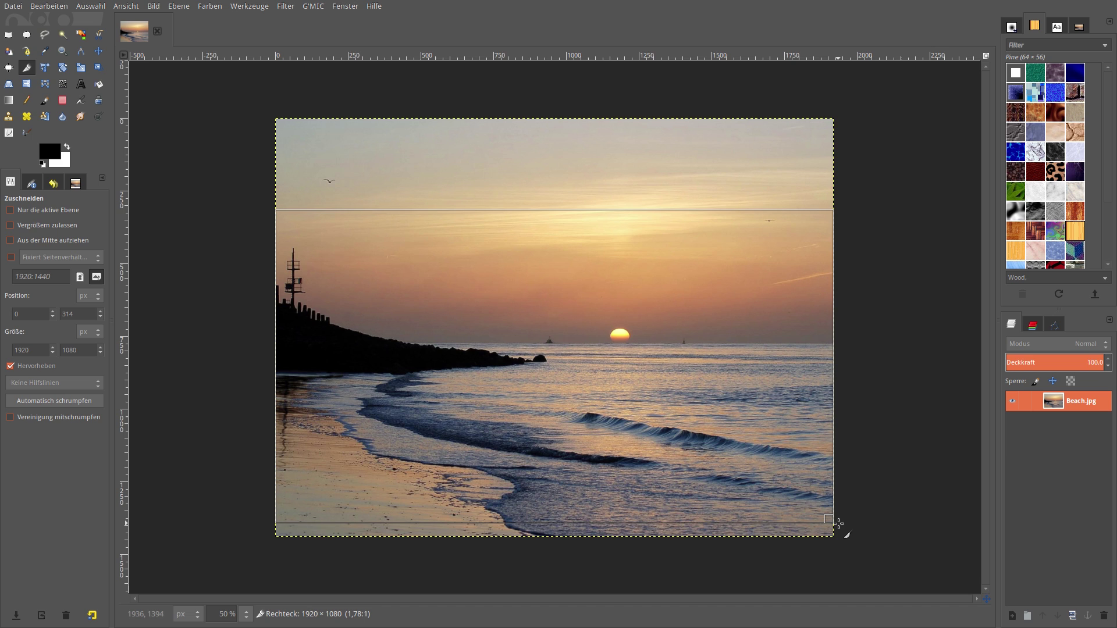
click(640, 377)
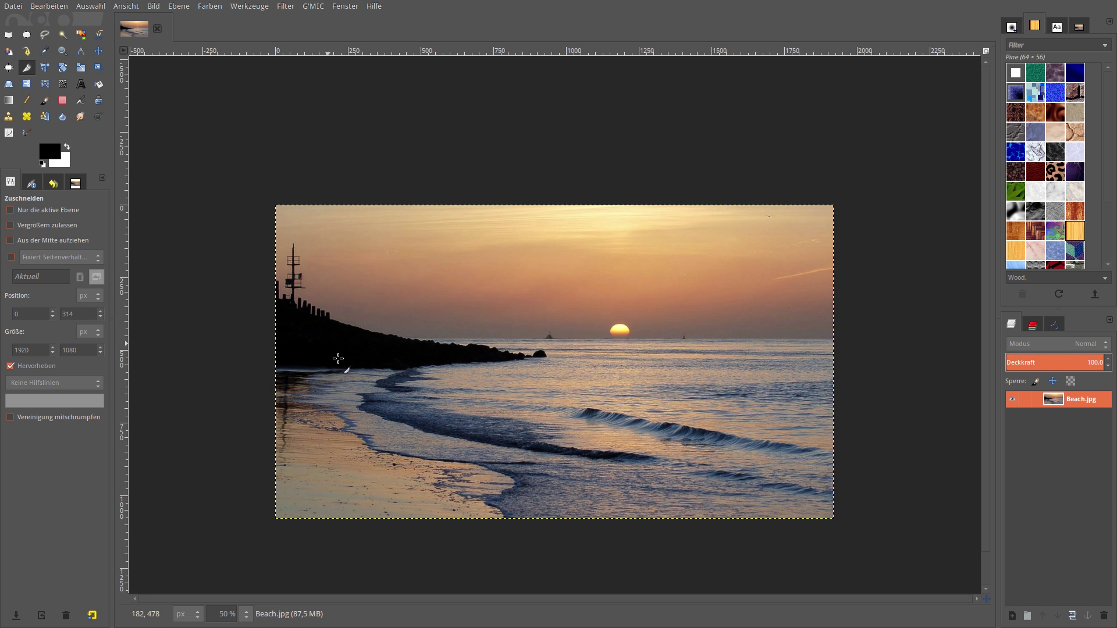
Set the view zoom to 67 %.
click(221, 613)
text(67)
key(Return)
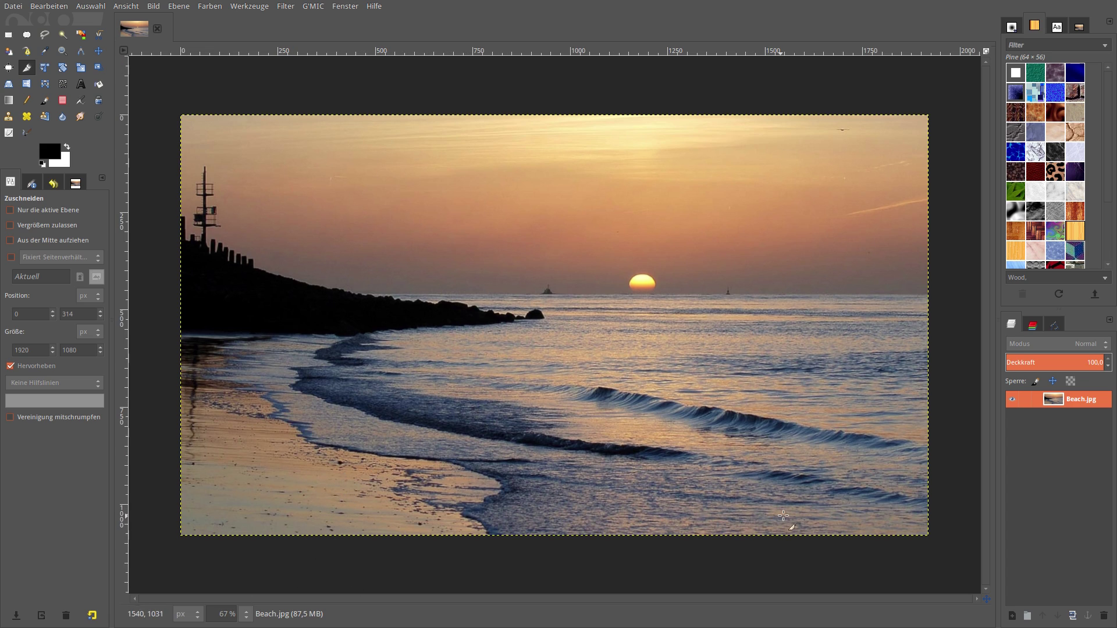
Duplicate the Beach.jpg layer, hide the top two copies, and make Beach.jpg-Kopie #1 active.
click(1073, 616)
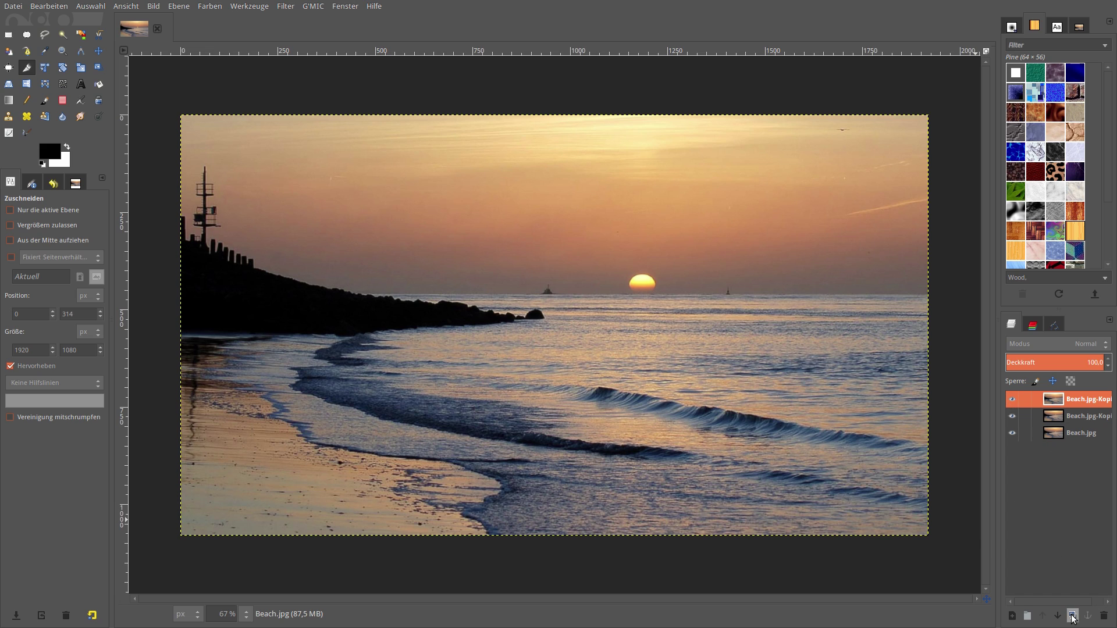
click(1073, 616)
click(1073, 616)
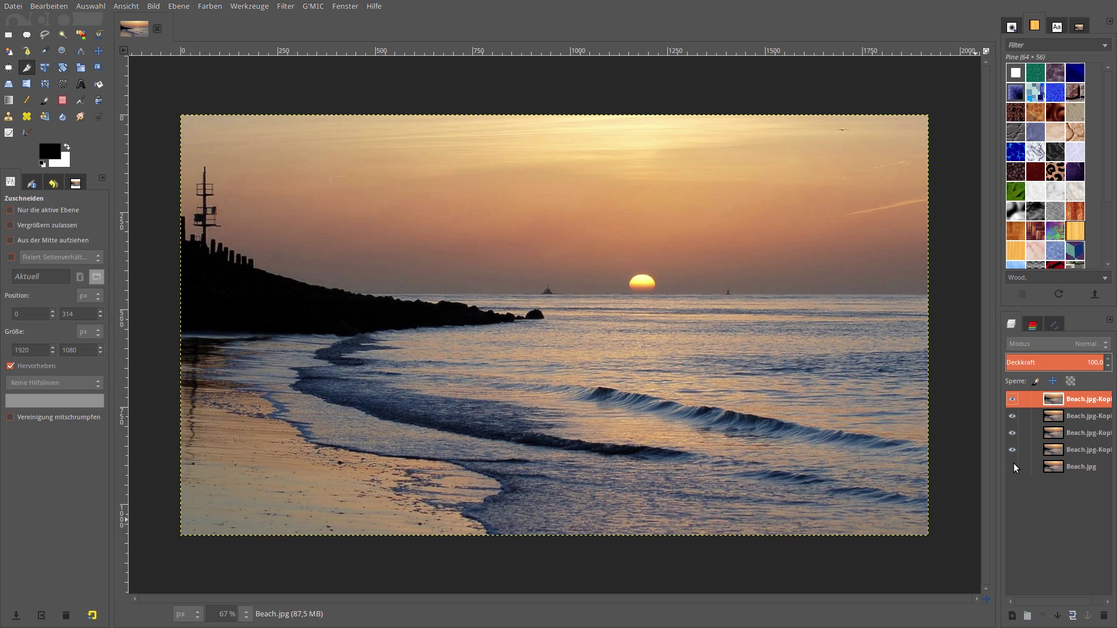
click(1013, 401)
click(1012, 416)
click(1058, 435)
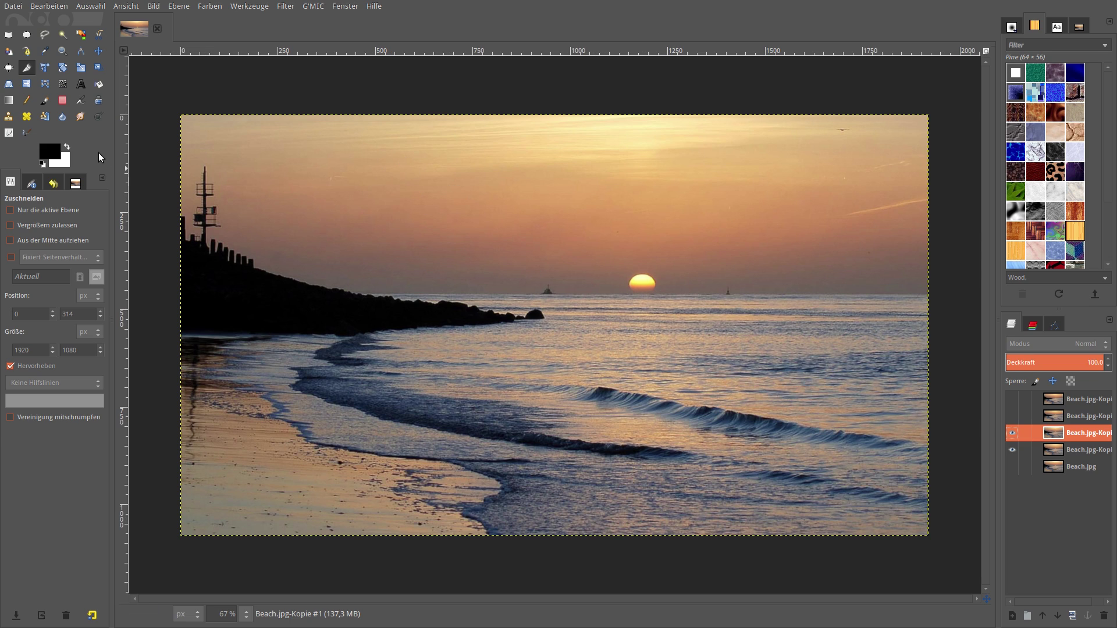
click(100, 54)
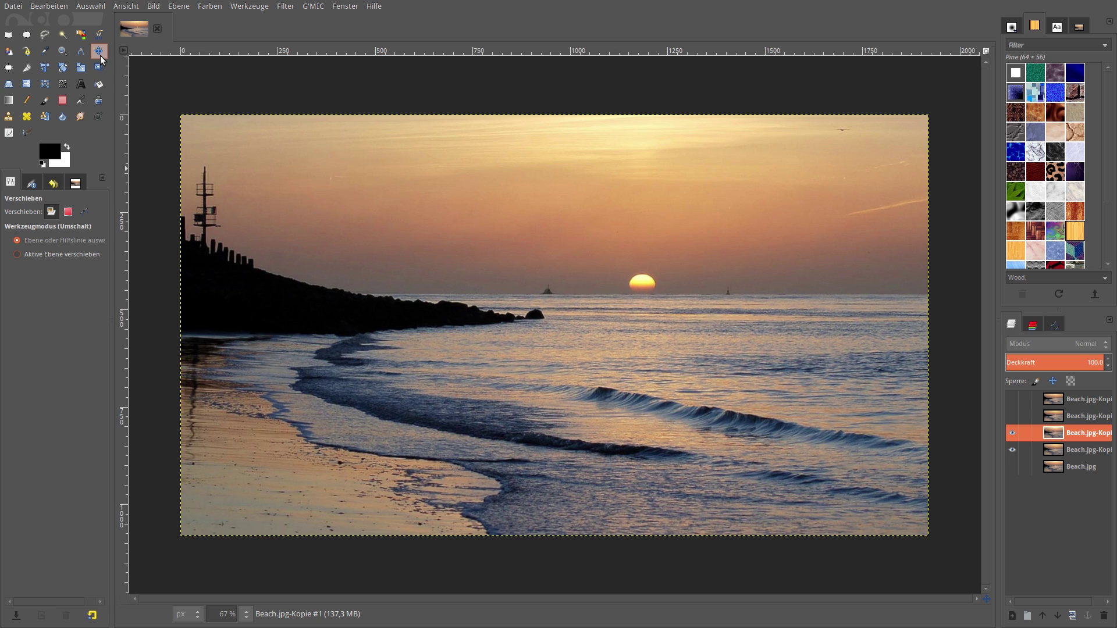
Choose G'MIC's Lights & shadows > Slice luminosity filter.
click(310, 10)
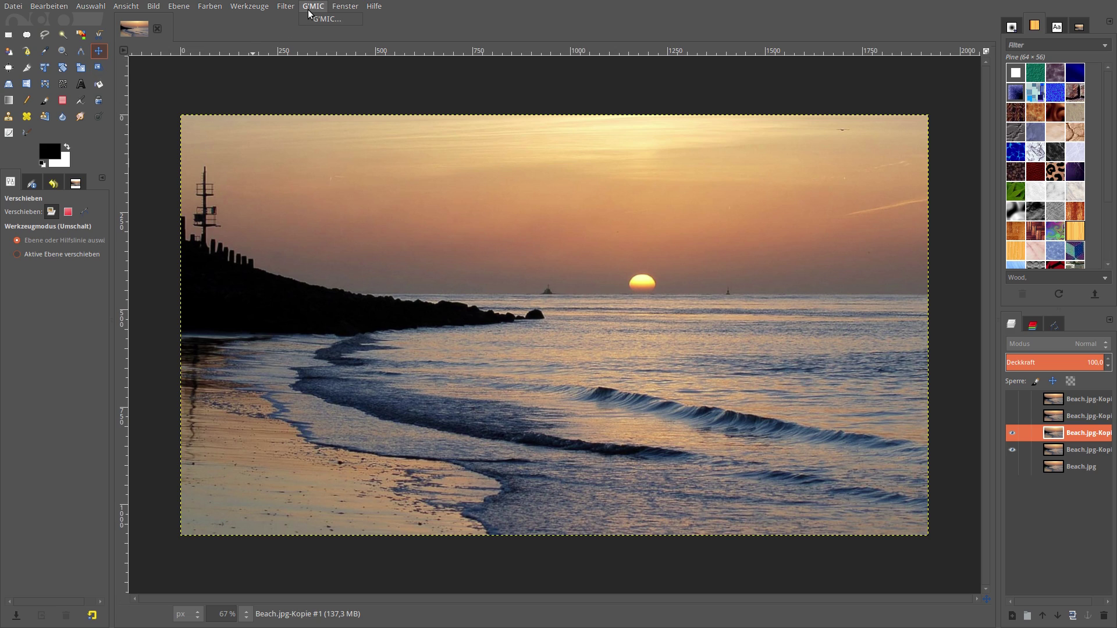
click(313, 17)
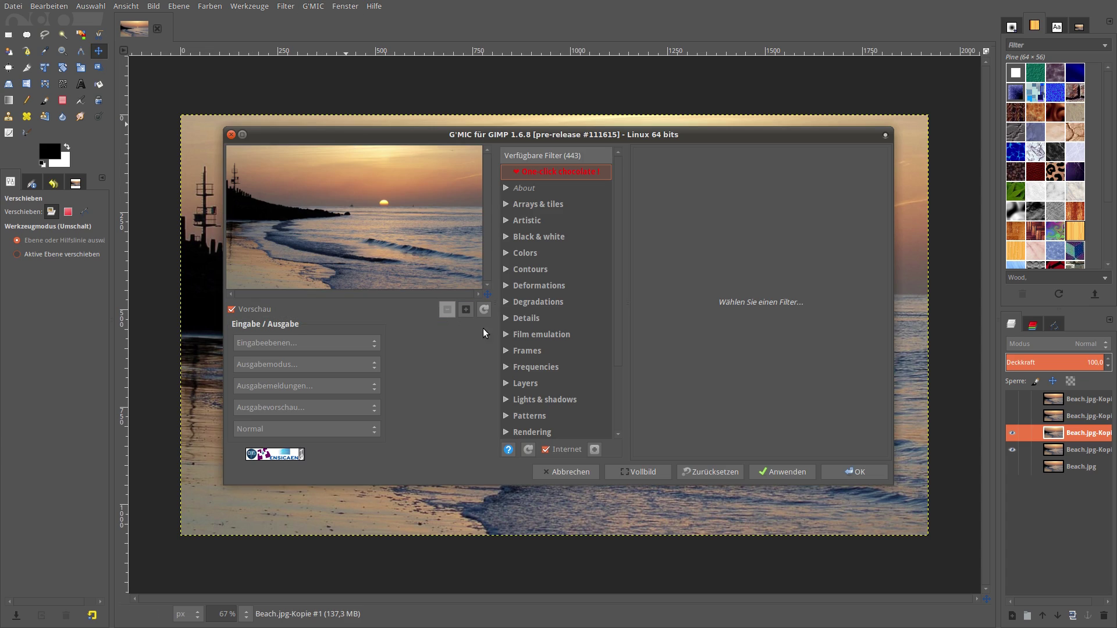
scroll(555, 372, down, 2)
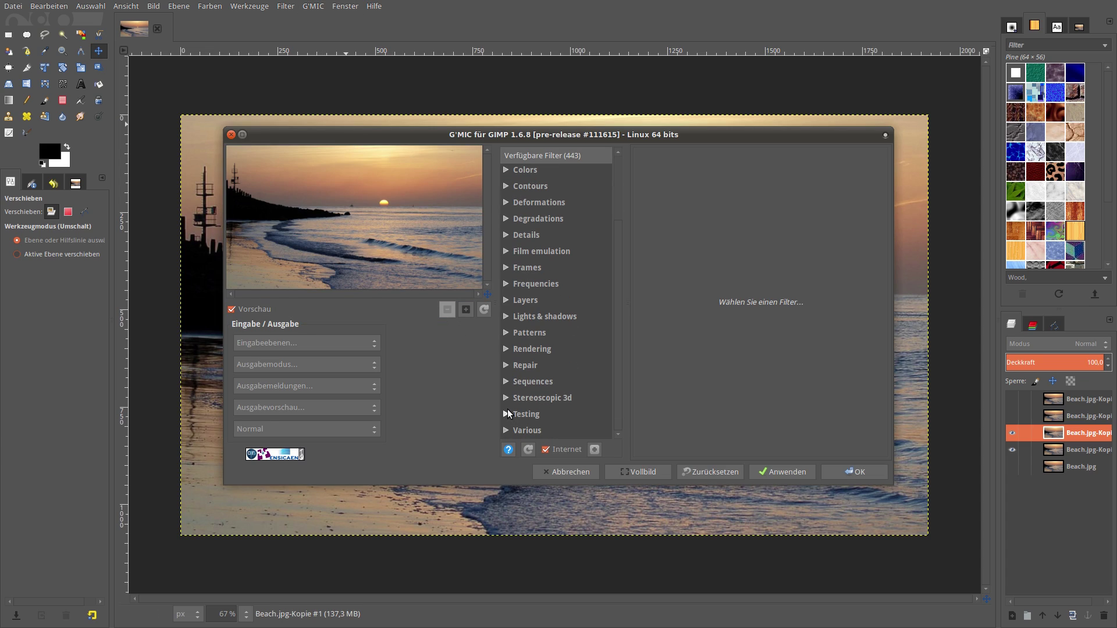
click(506, 317)
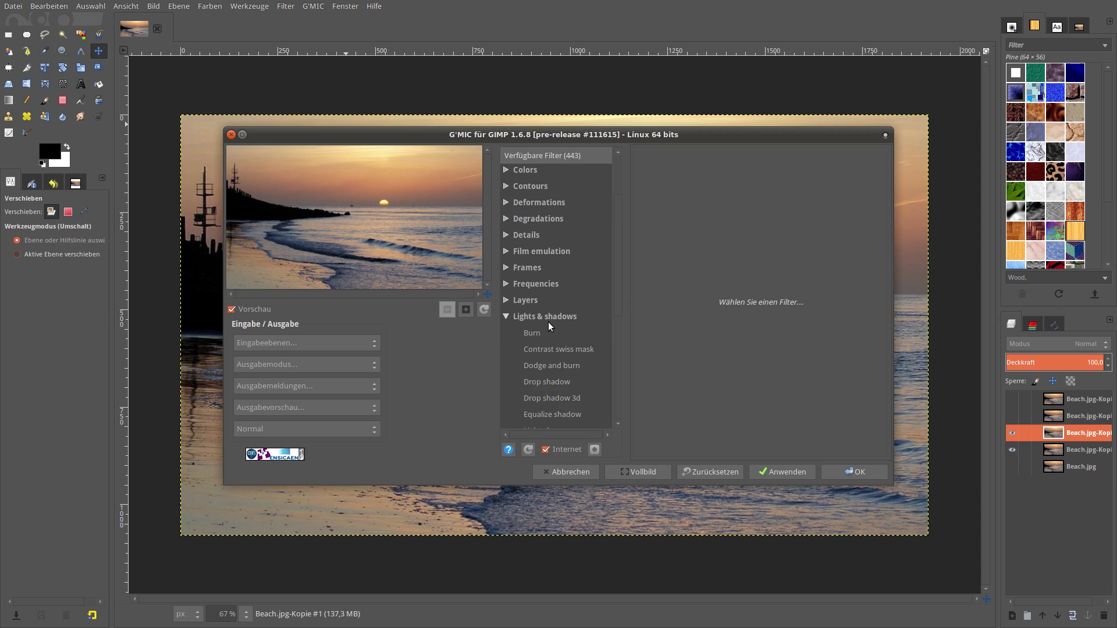
scroll(559, 349, down, 2)
scroll(562, 368, down, 3)
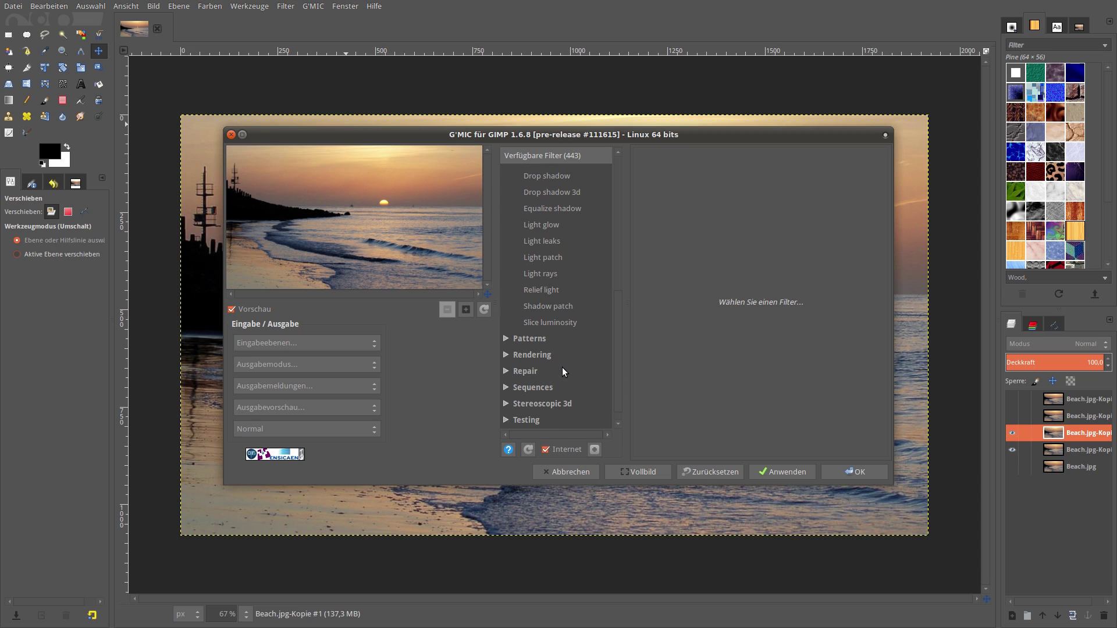
click(550, 321)
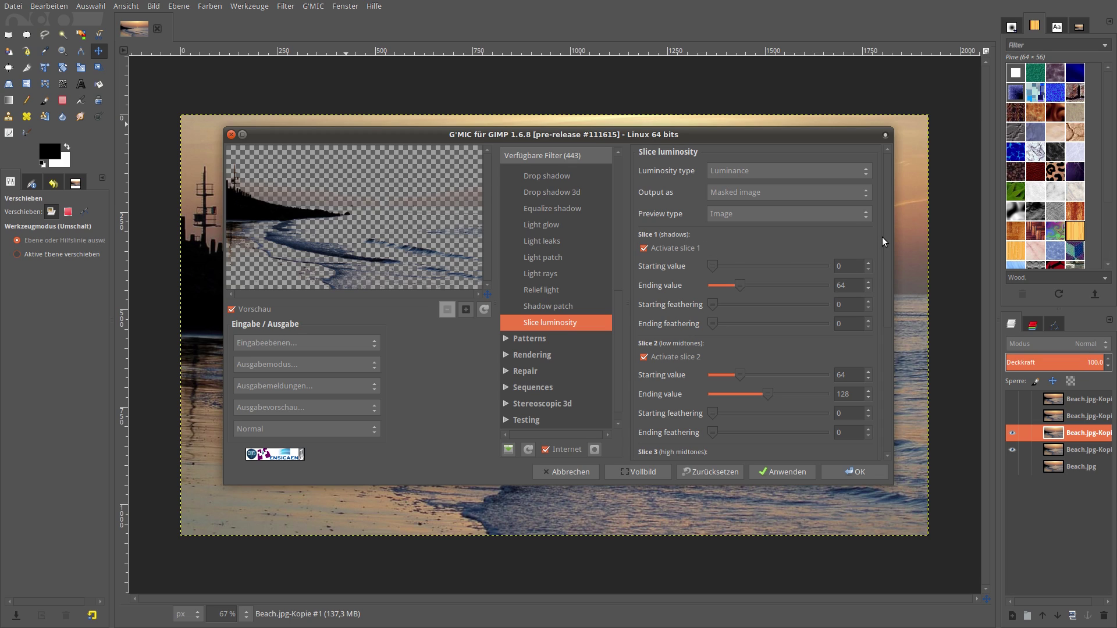
Apply Slice luminosity to Beach.jpg-Kopie #1 with slices 1 and 2 active.
drag(885, 239, 889, 284)
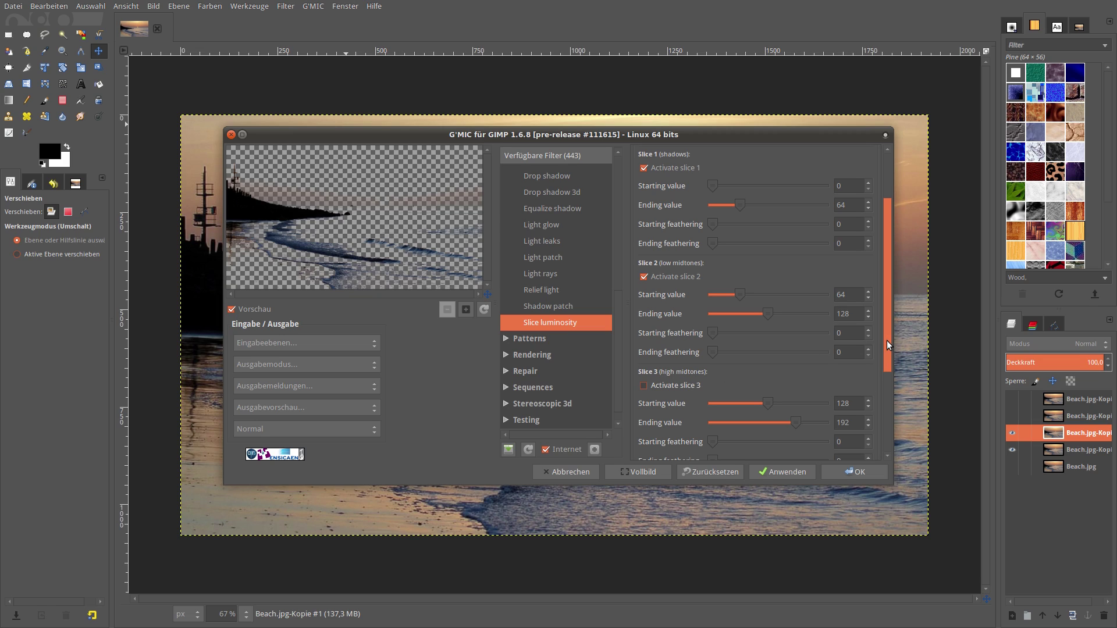
scroll(887, 340, down, 3)
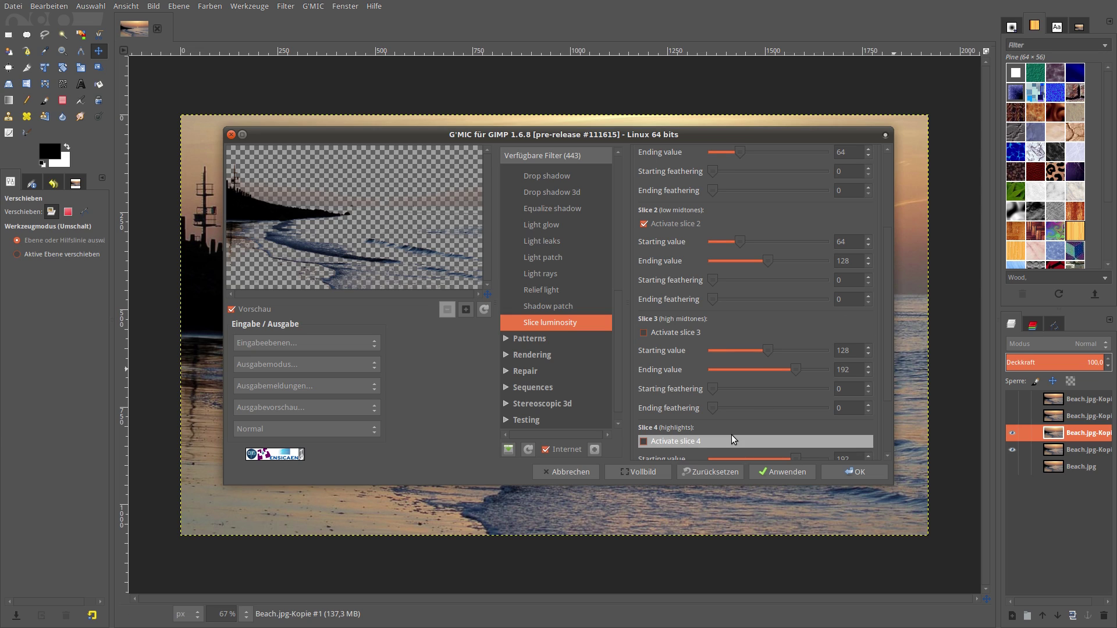
drag(885, 388, 868, 270)
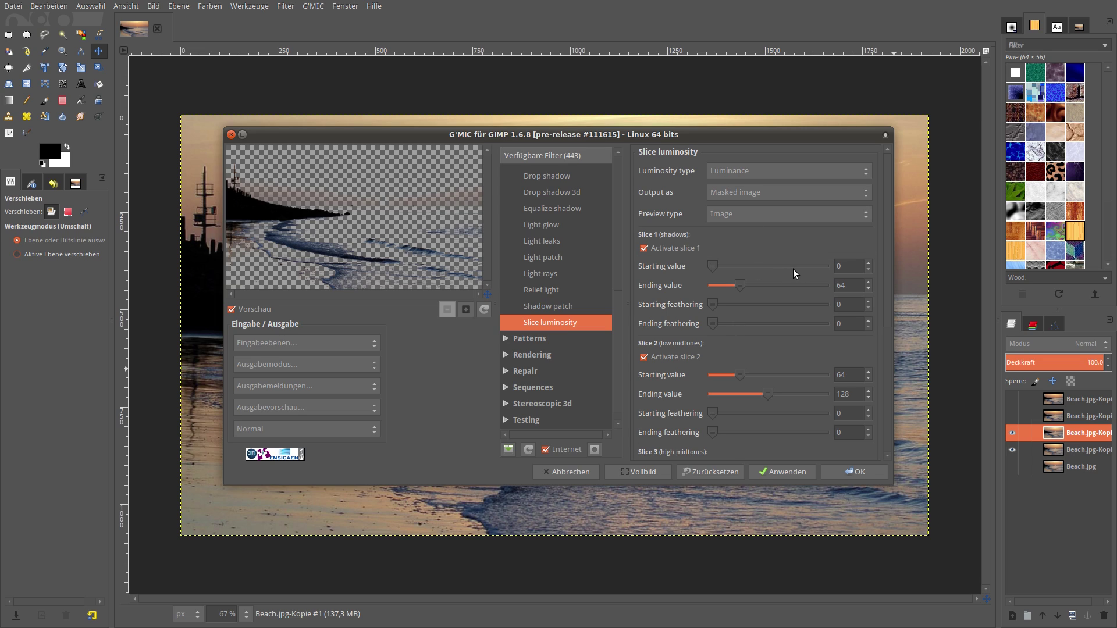
click(840, 473)
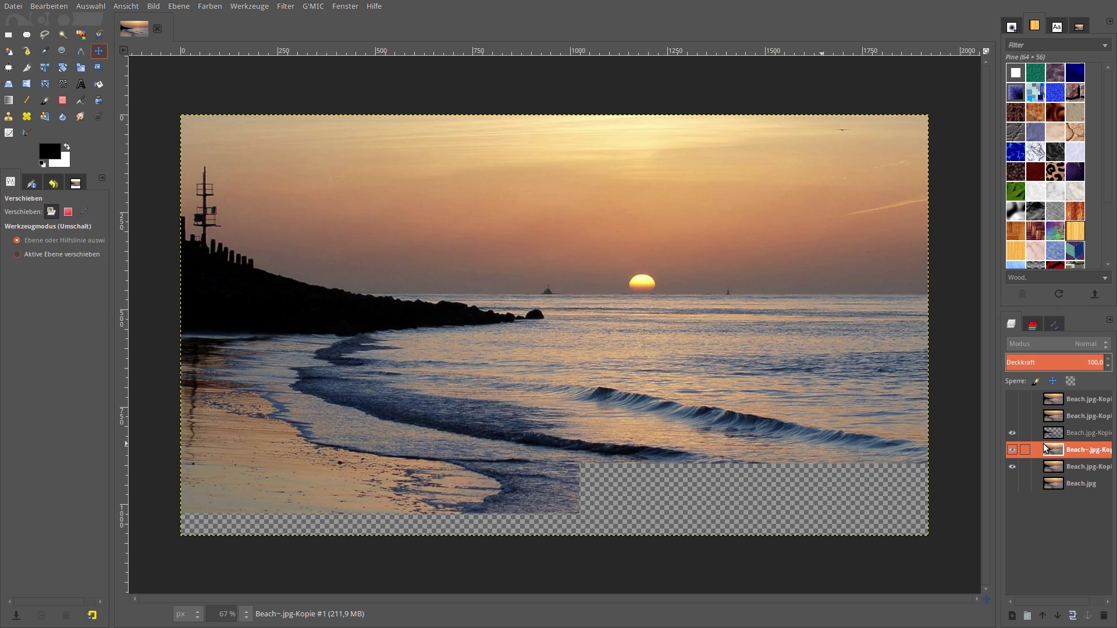
Select the new shadows slice layer and briefly hide the copy beneath to view it alone.
click(1057, 437)
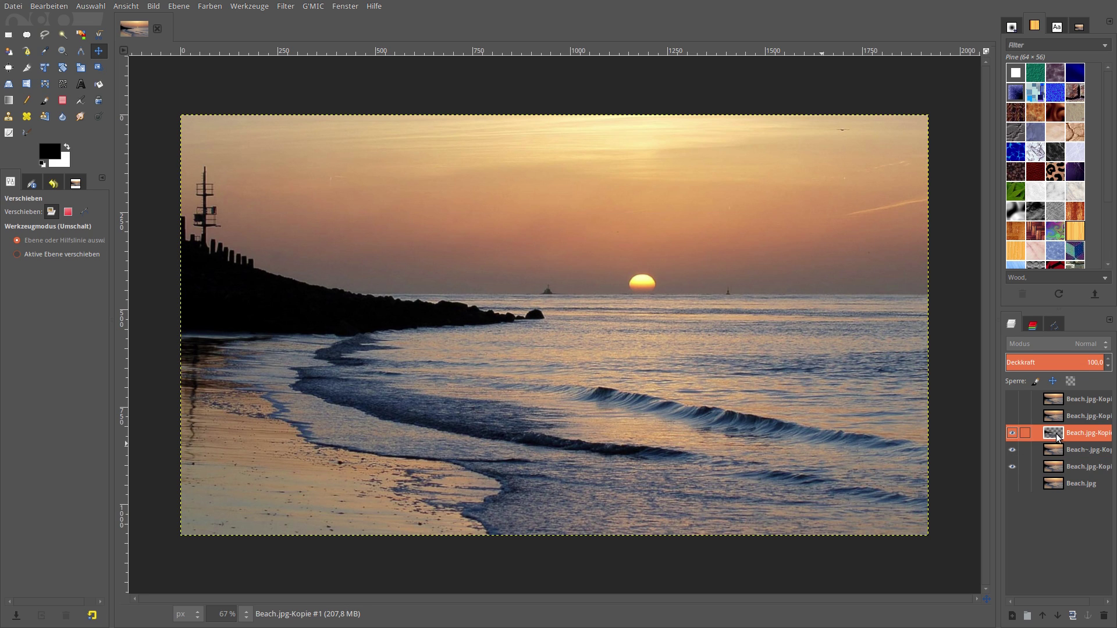
click(1012, 449)
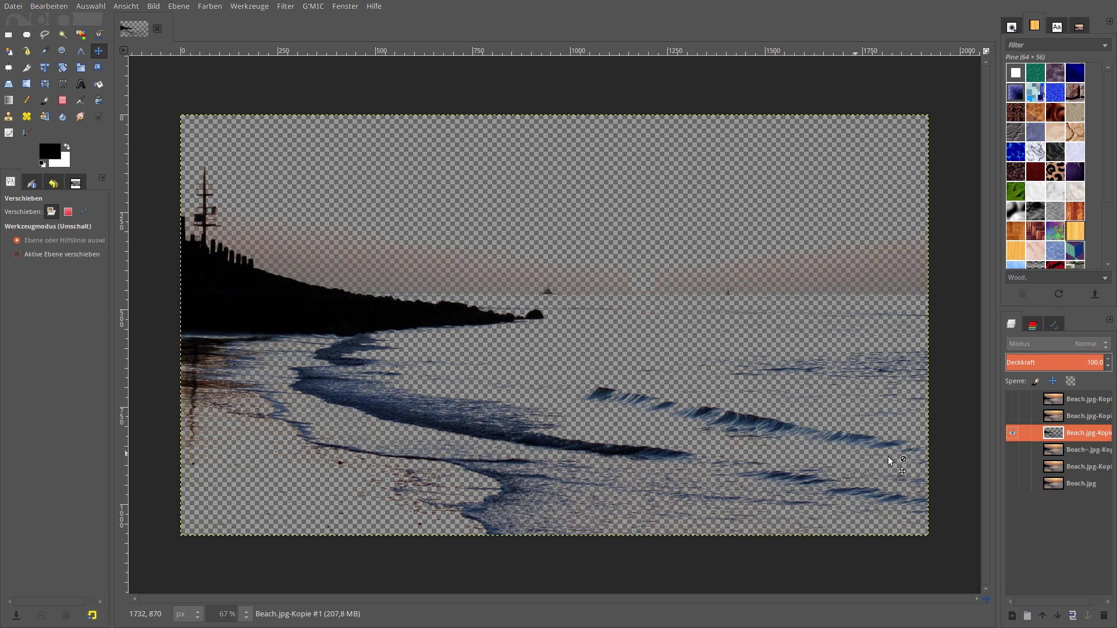
click(1012, 449)
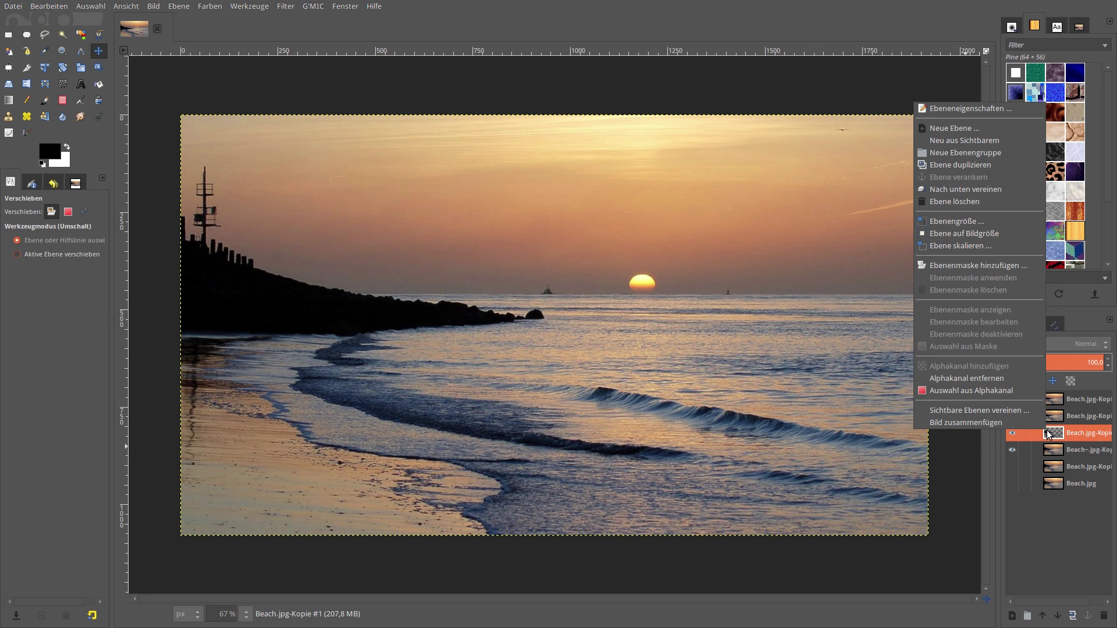
Mask Beach.jpg-Kopie #1 using the slice layer's alpha-channel selection.
right_click(1049, 434)
click(990, 389)
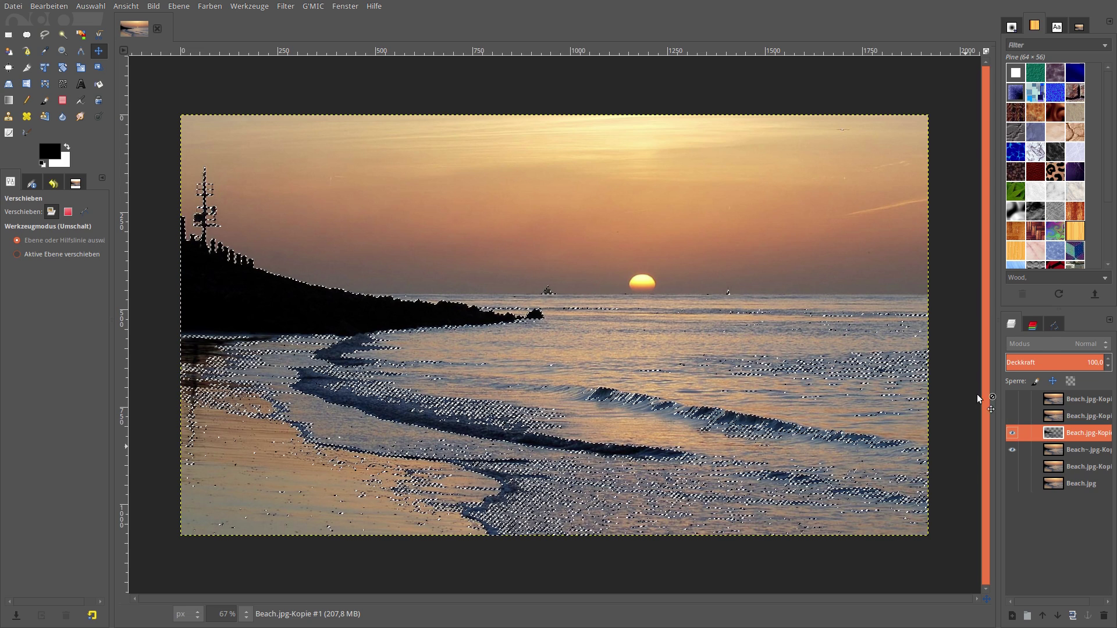
right_click(1078, 432)
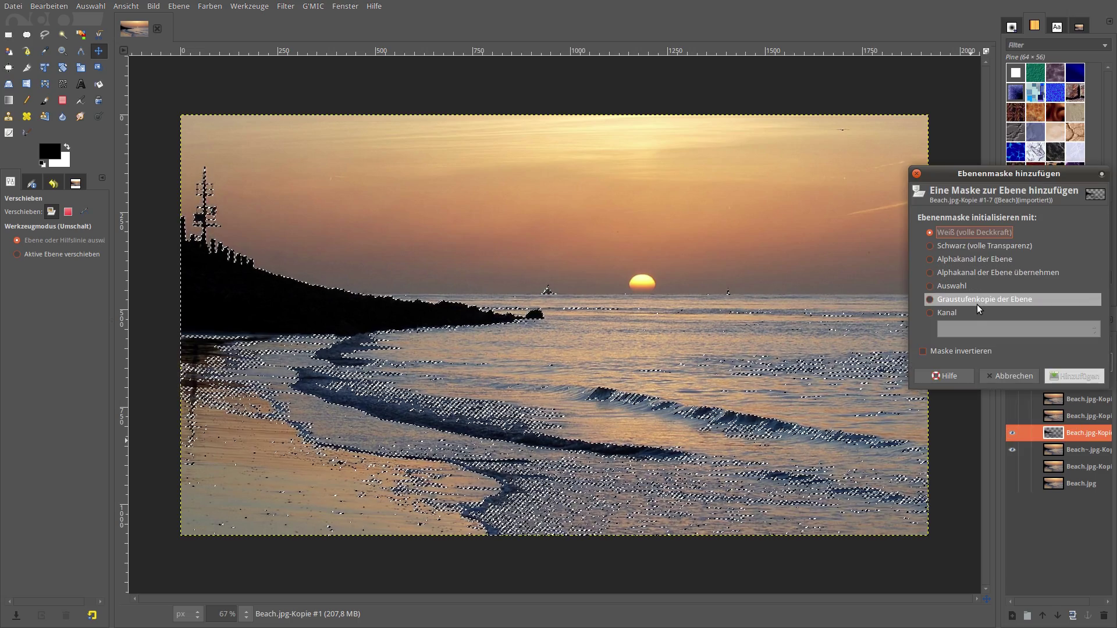
click(970, 287)
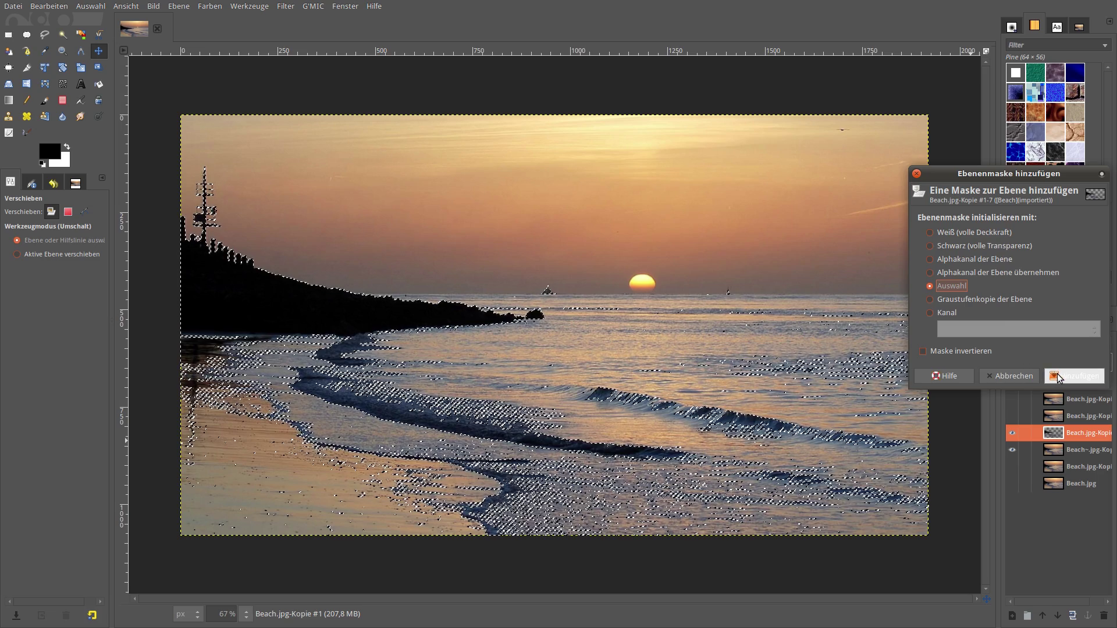
key(Return)
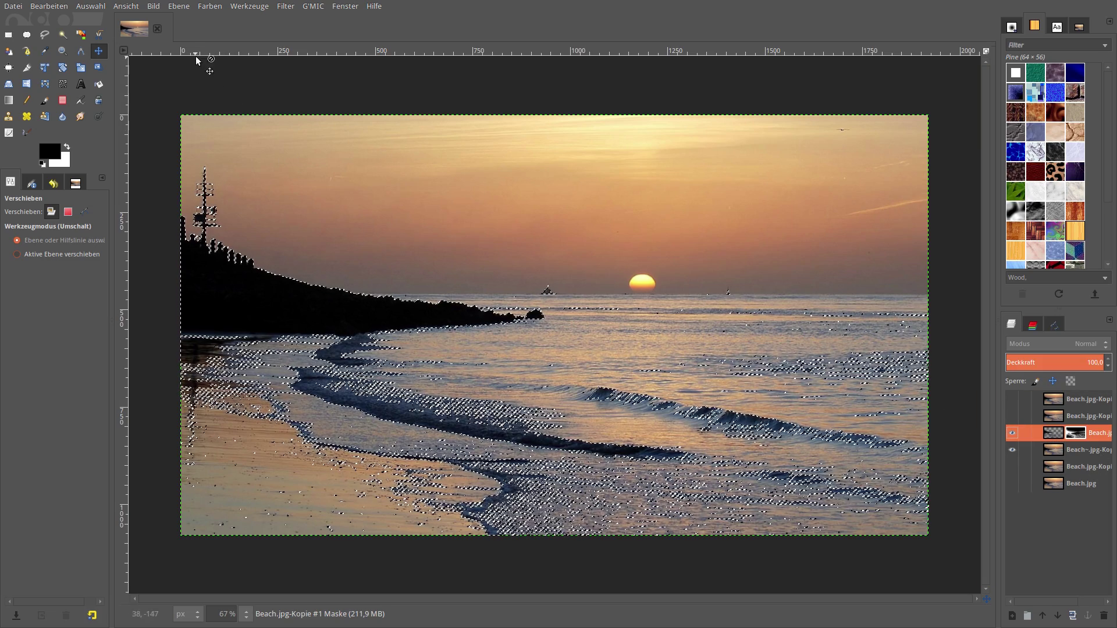
Clear the selection, then show and select Beach.jpg-Kopie #2.
click(91, 6)
click(99, 31)
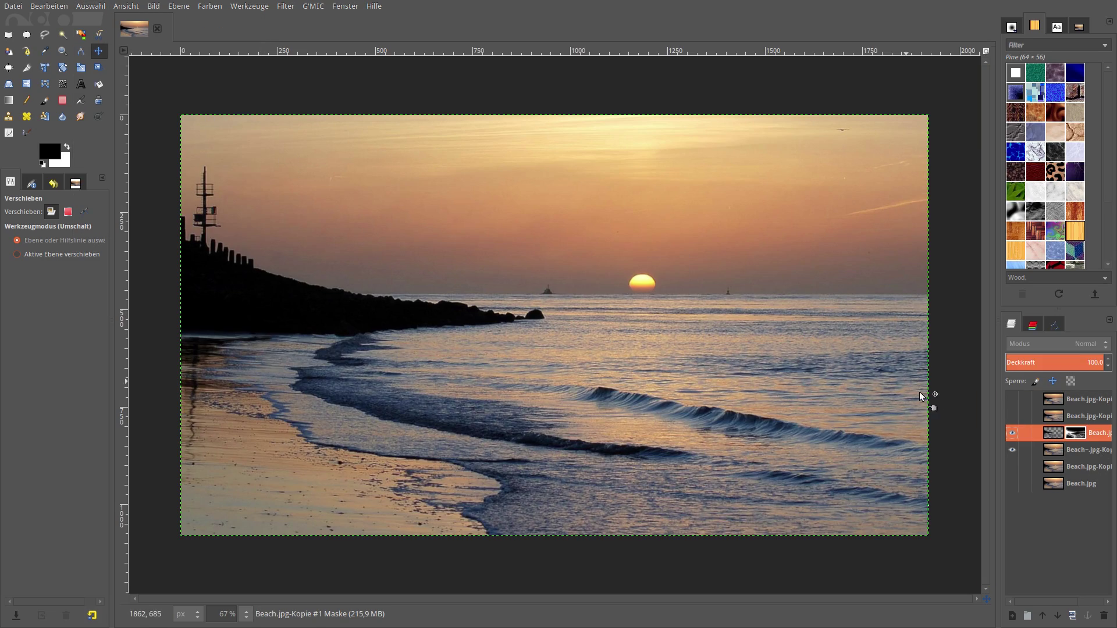
click(1012, 415)
click(1050, 418)
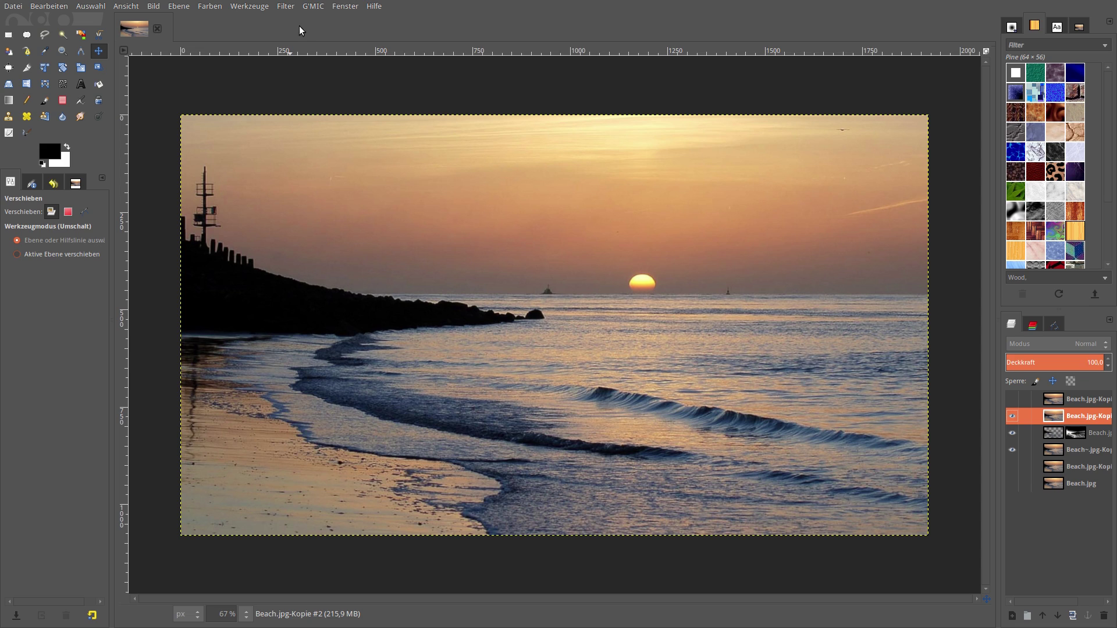
Apply Slice luminosity with slice 2 start 207, end 8, feathering 164 and 48.
click(316, 19)
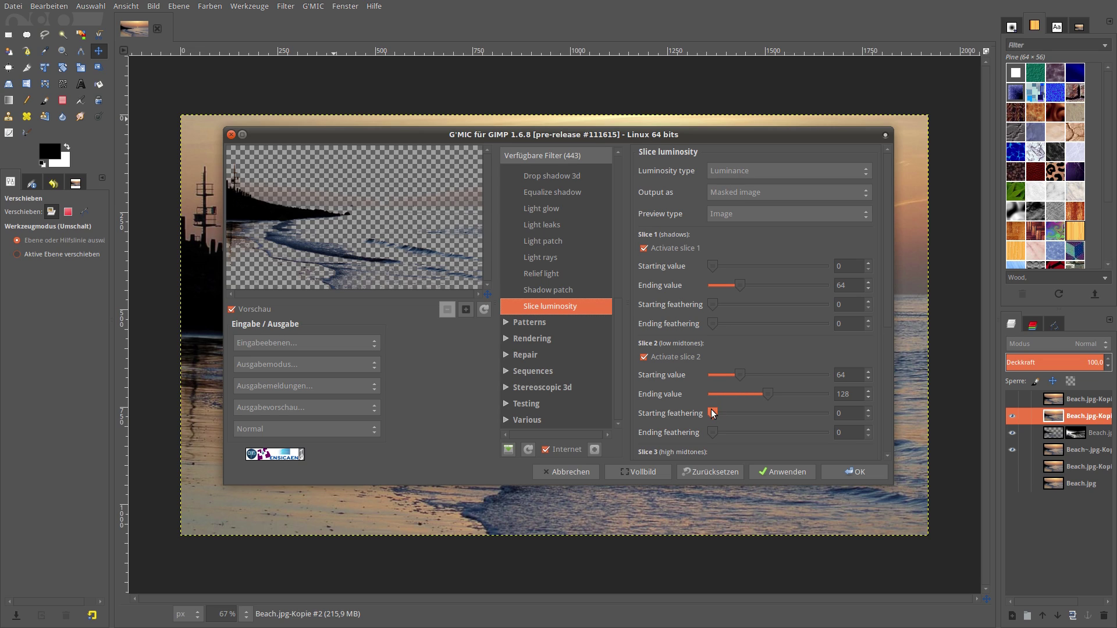
drag(711, 412, 732, 412)
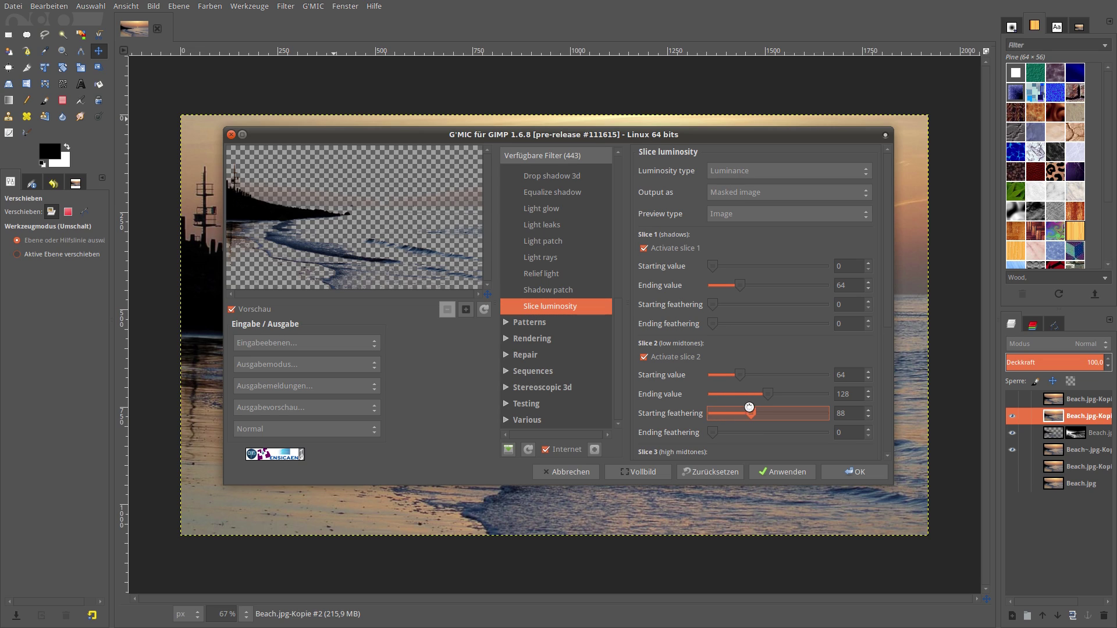
drag(742, 374, 762, 374)
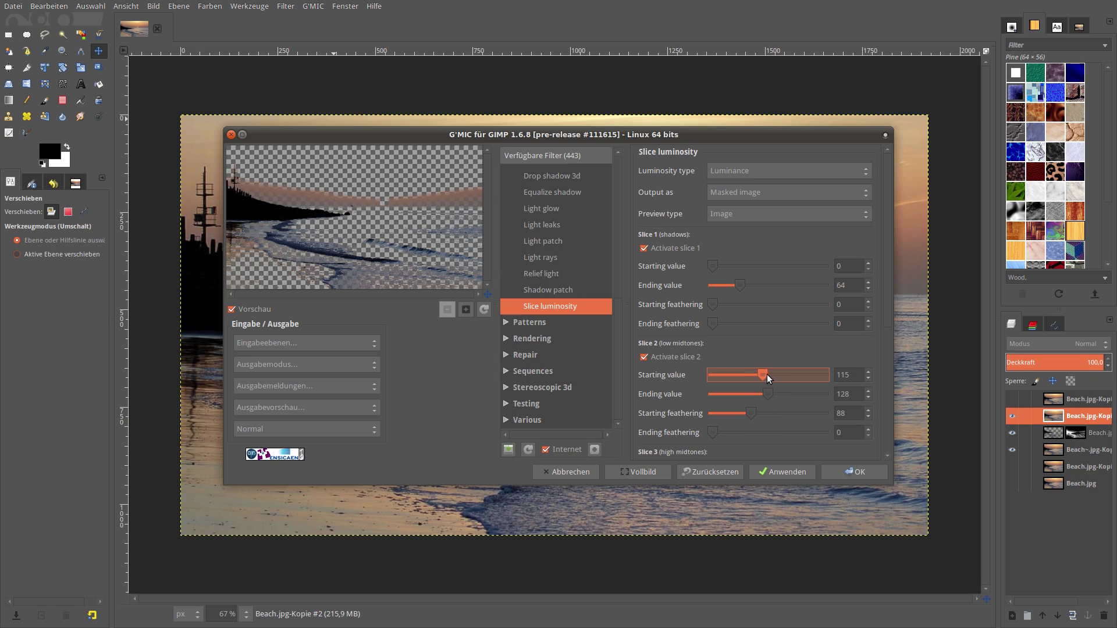
drag(767, 374, 806, 375)
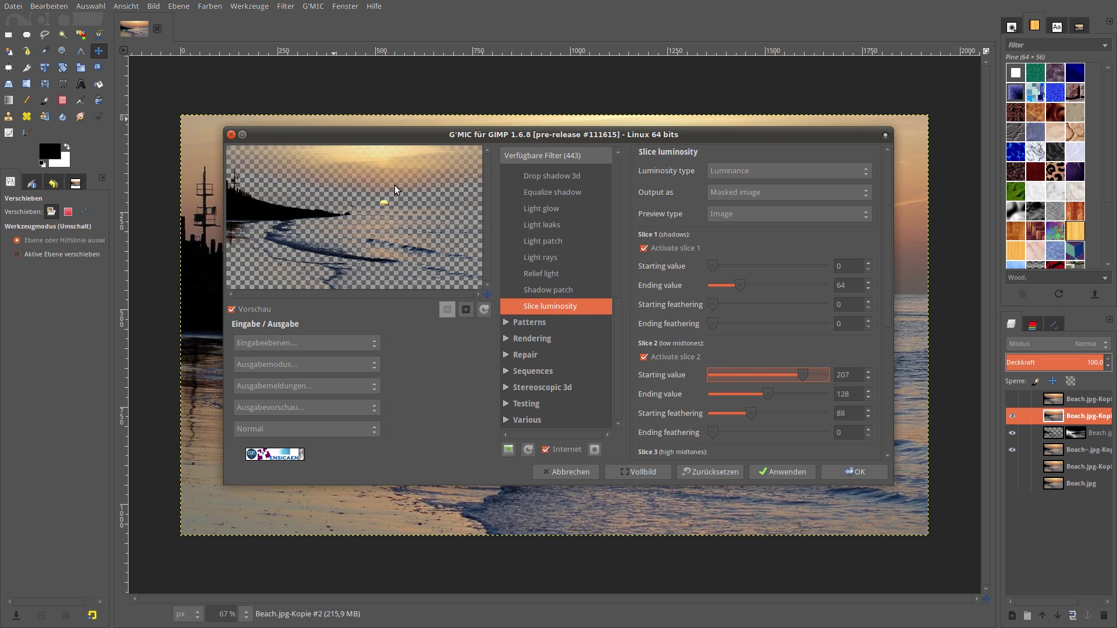
mouse_move(768, 394)
mouse_down()
mouse_move(789, 394)
mouse_move(728, 394)
mouse_move(729, 417)
mouse_move(784, 414)
mouse_up()
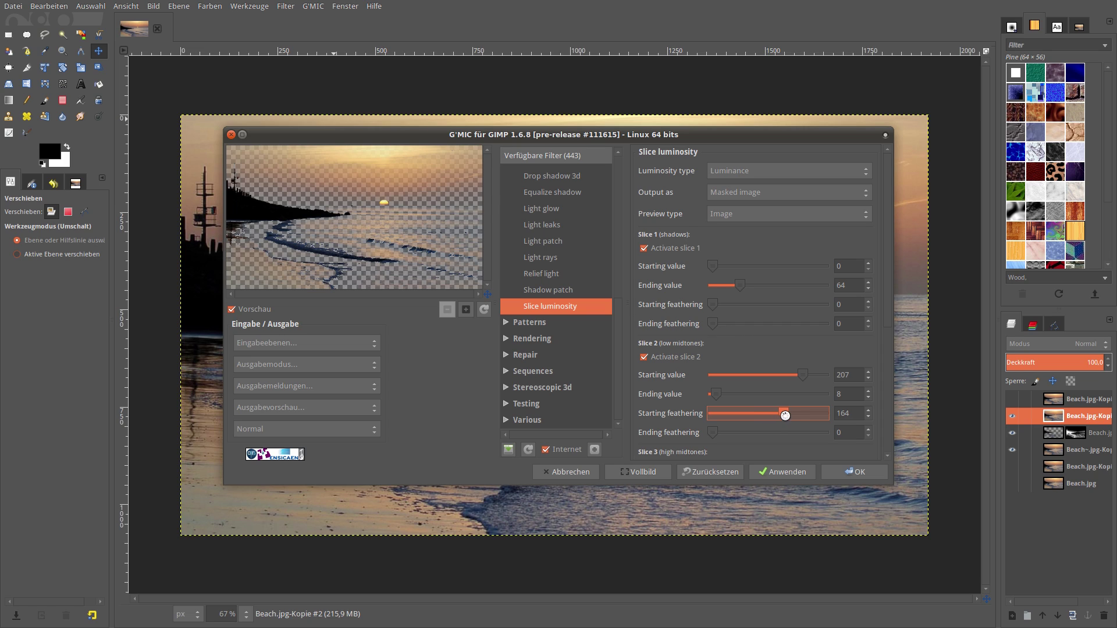
drag(713, 434, 732, 434)
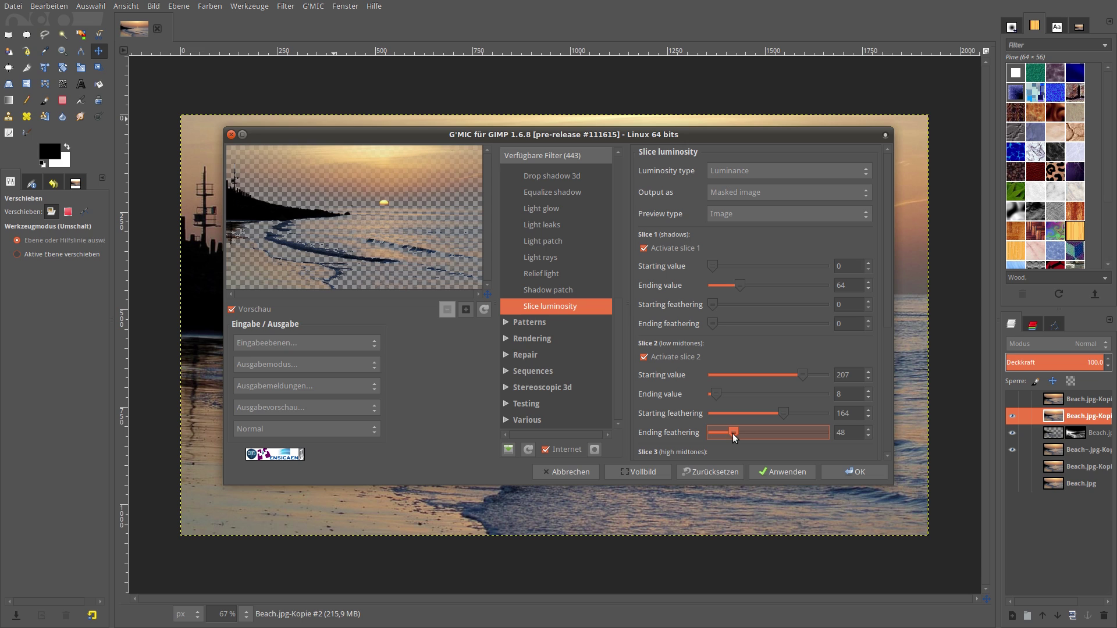
drag(887, 299, 888, 327)
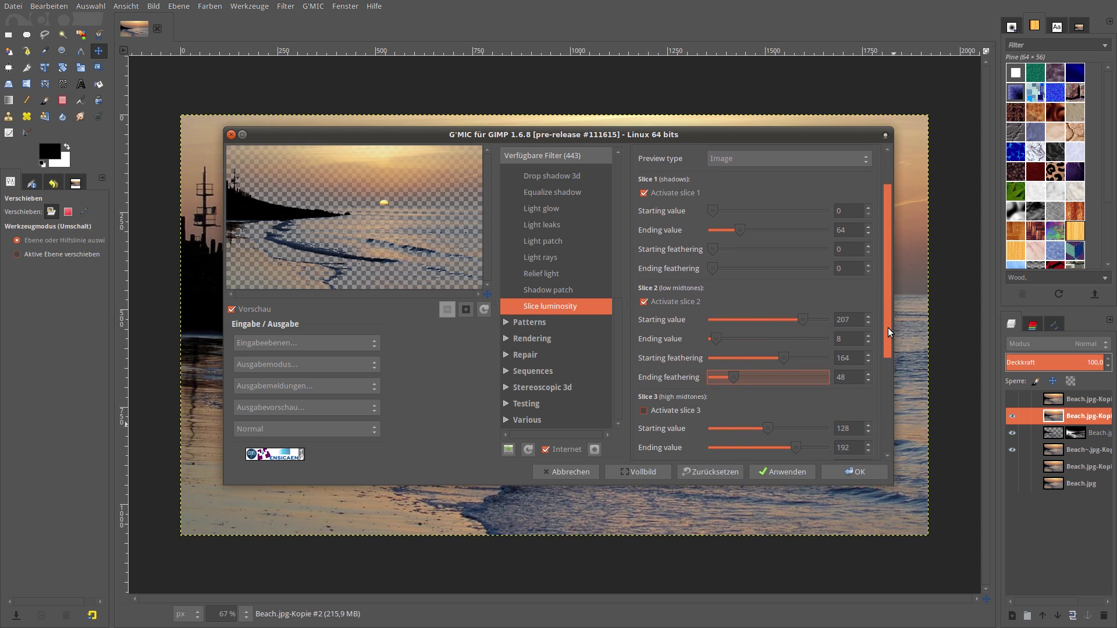
click(856, 474)
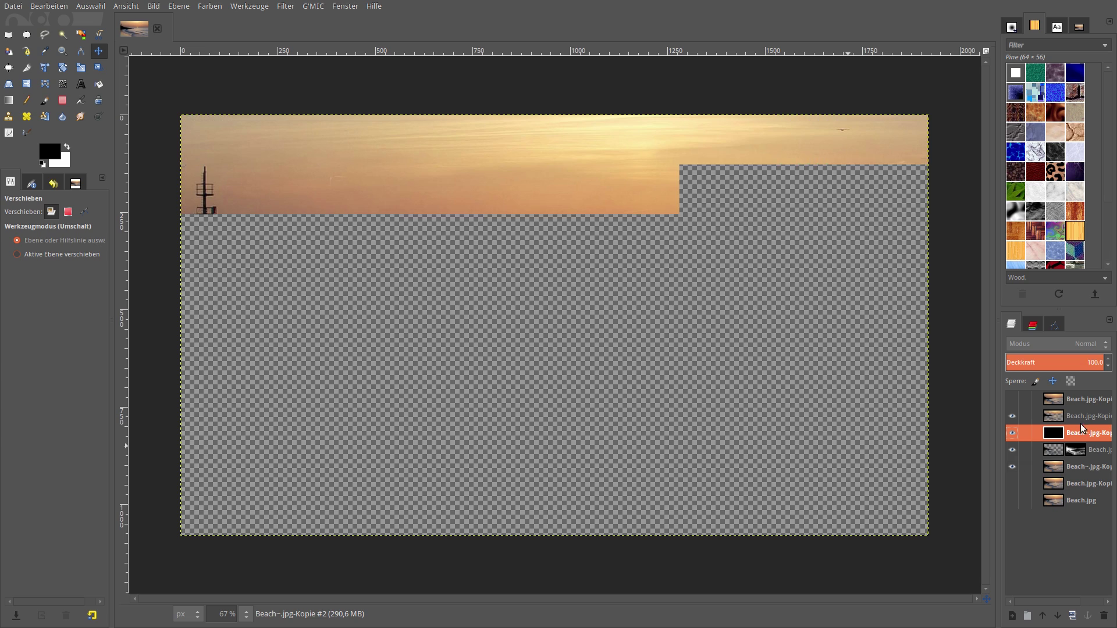
Mask Beach.jpg-Kopie #2 from its alpha-channel selection, then clear the selection.
click(1070, 416)
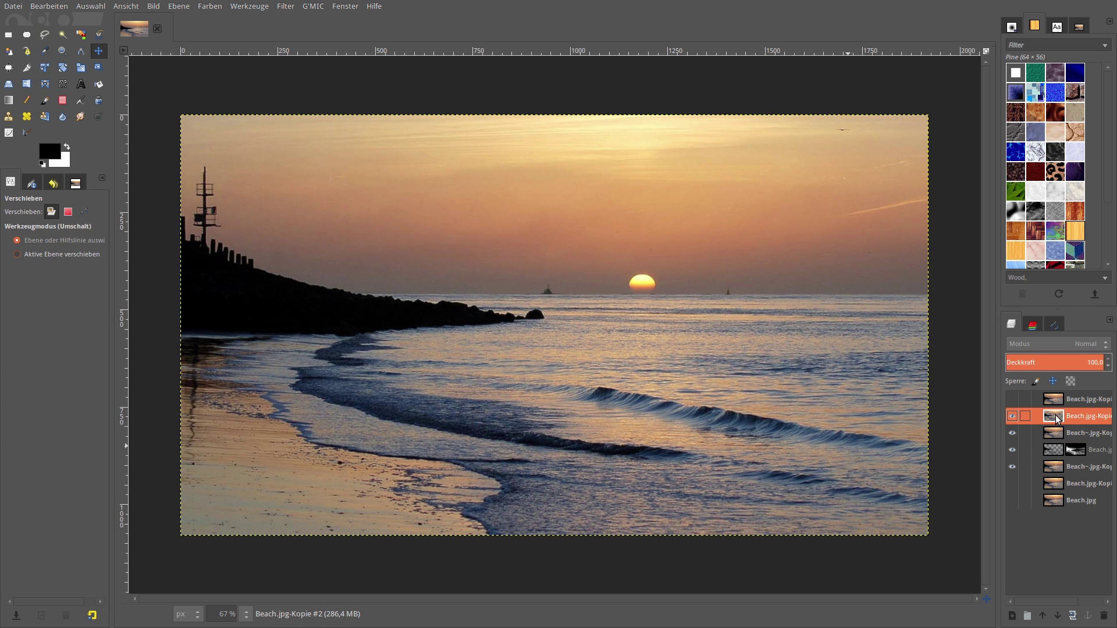
right_click(1057, 417)
click(1022, 379)
right_click(1085, 421)
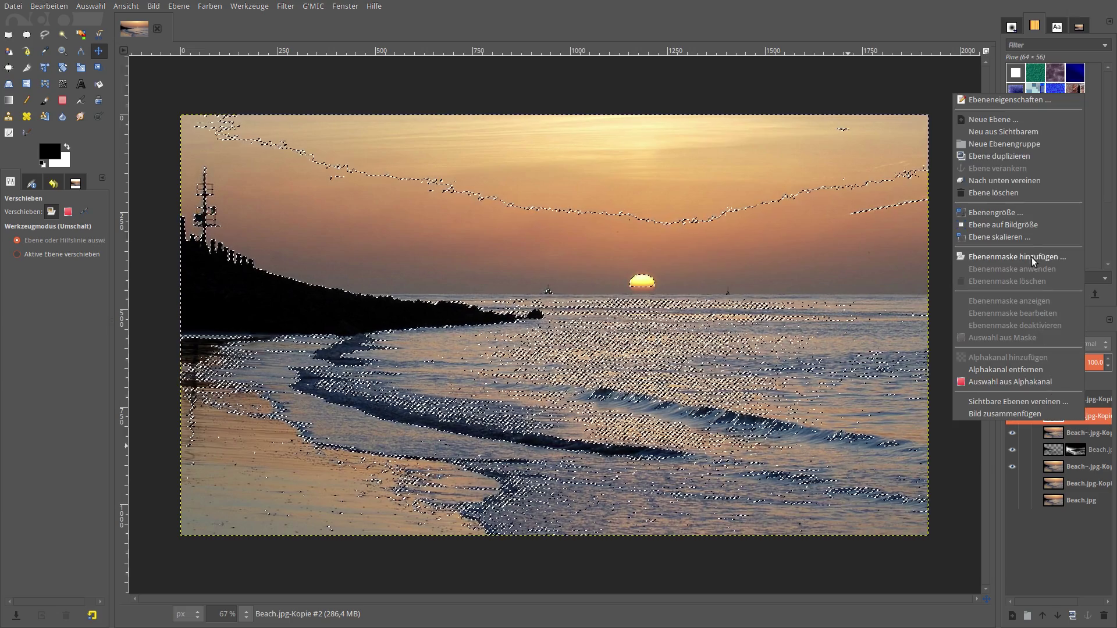
click(1017, 256)
click(1081, 368)
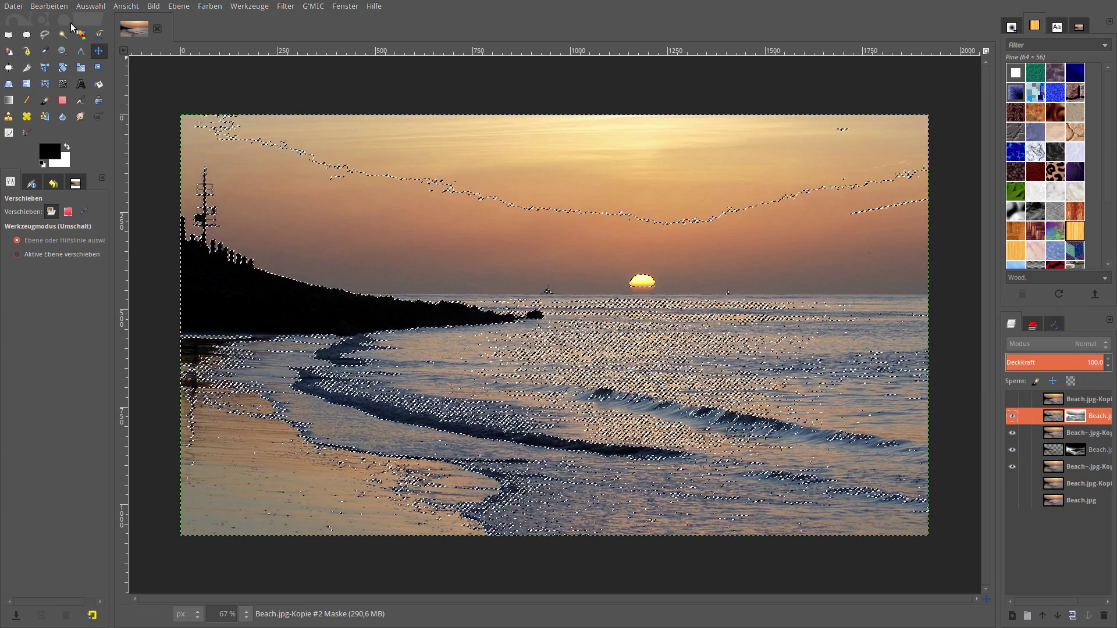
click(91, 6)
click(99, 29)
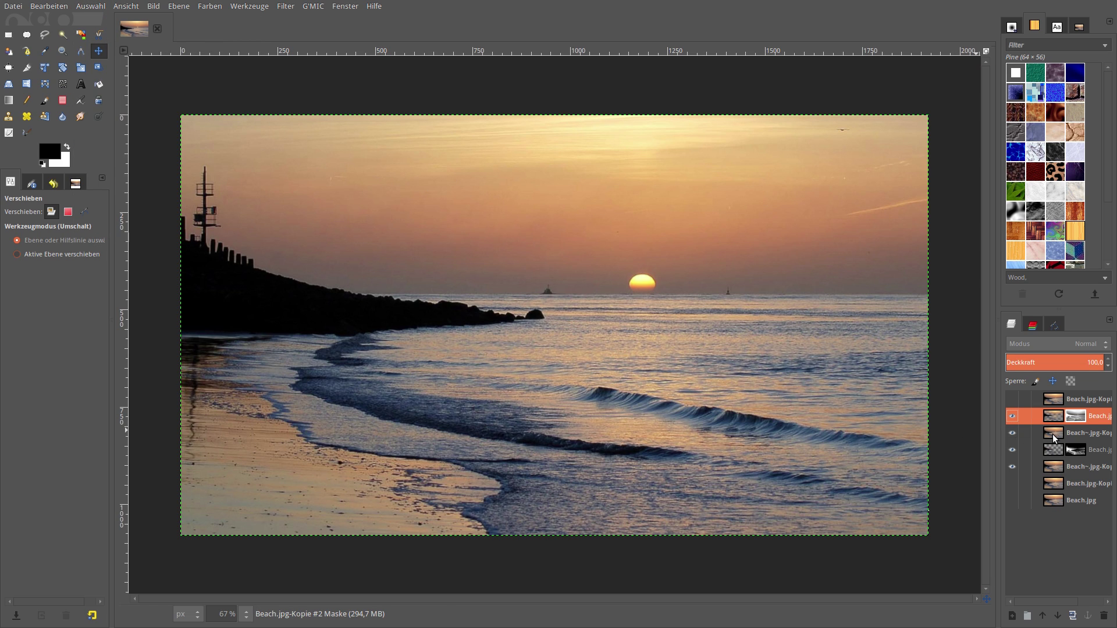
Delete the Beach~.jpg-Kopie #2 slice layer and show the top copy layer.
click(1019, 435)
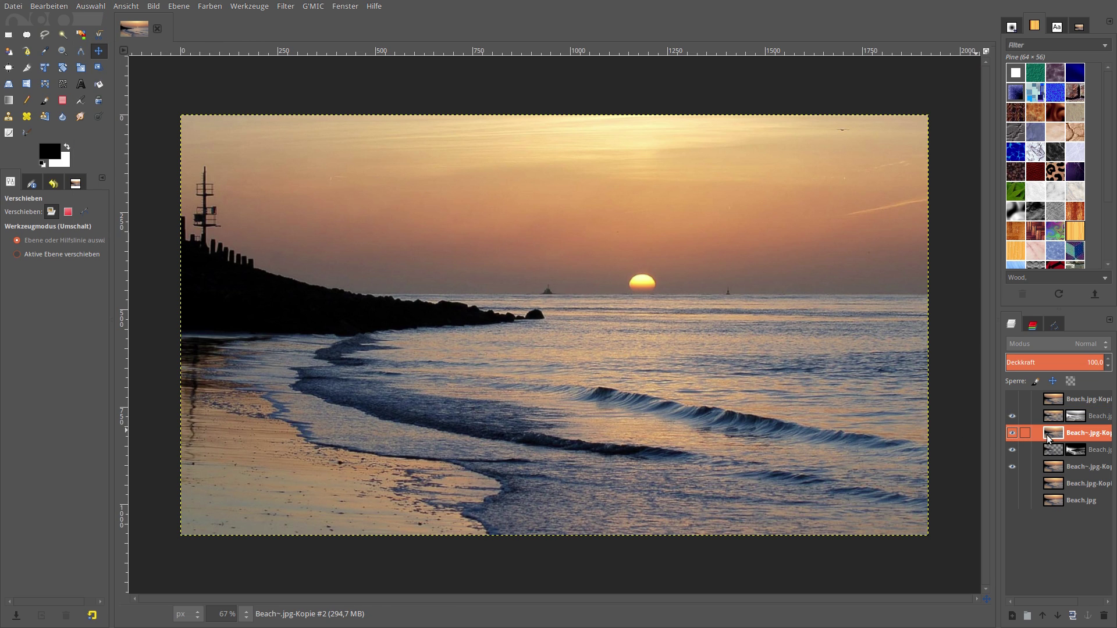
right_click(1047, 437)
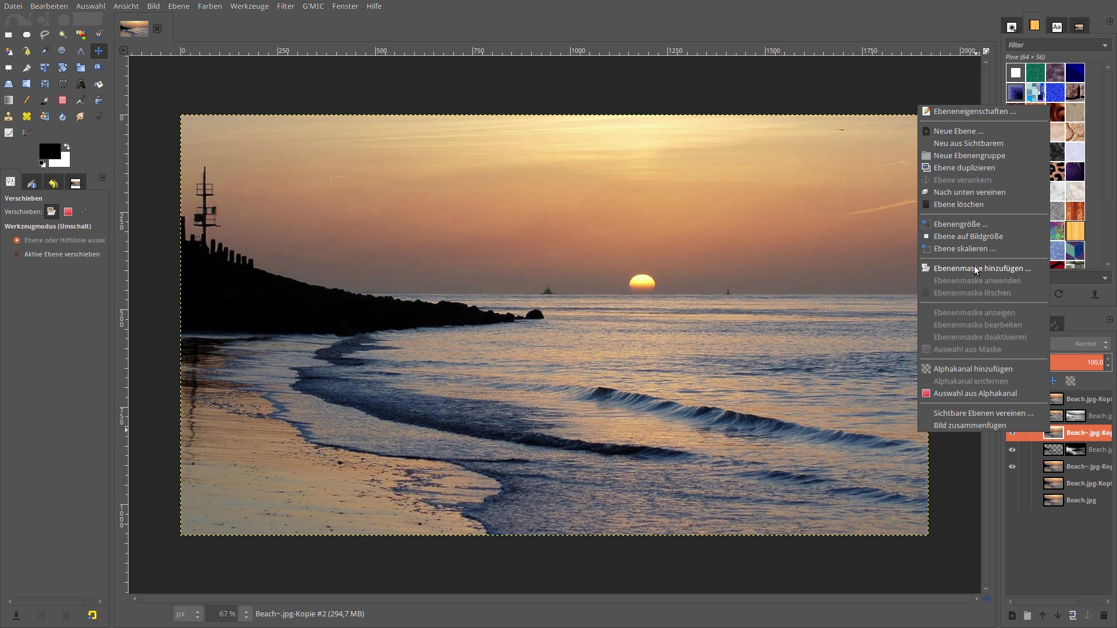
click(961, 204)
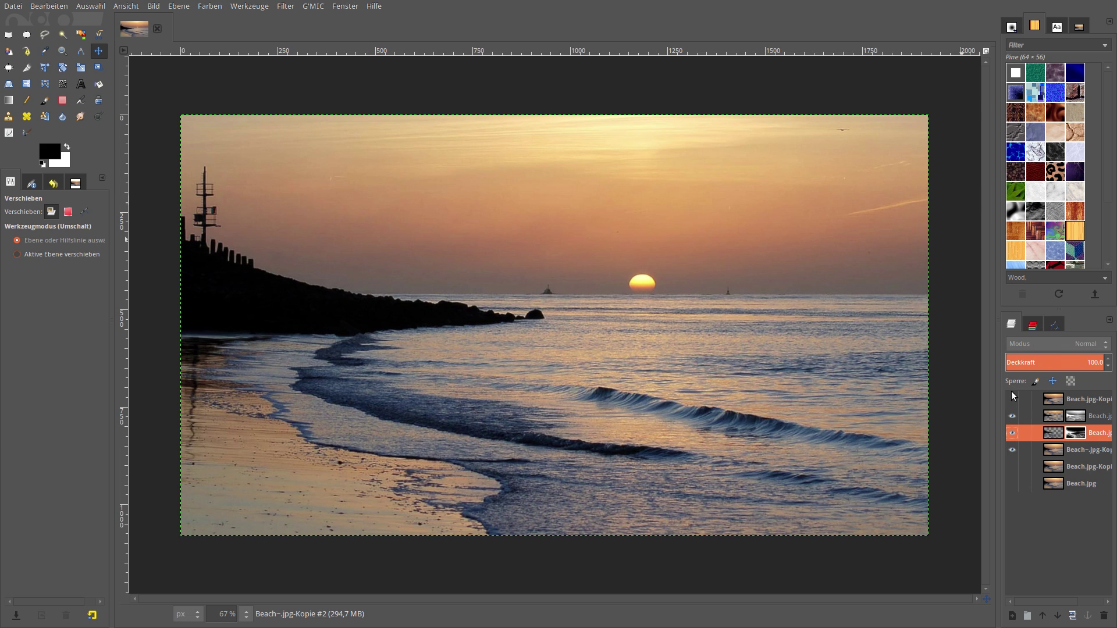
click(1011, 401)
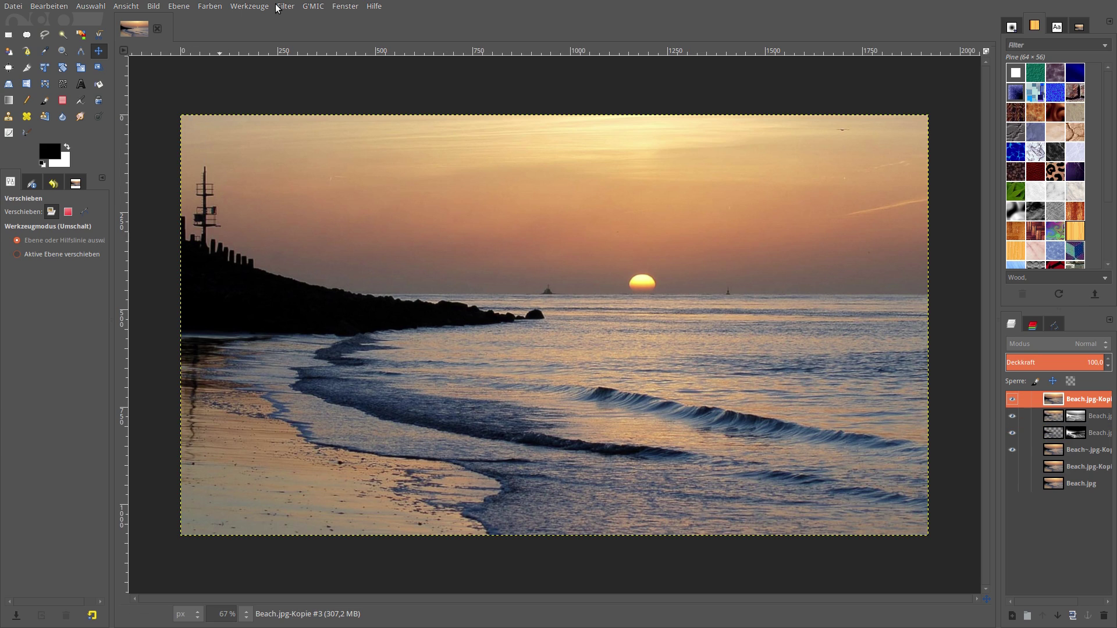
Reset Slice luminosity to defaults, enable slice 3, and set its start to 184.
click(314, 21)
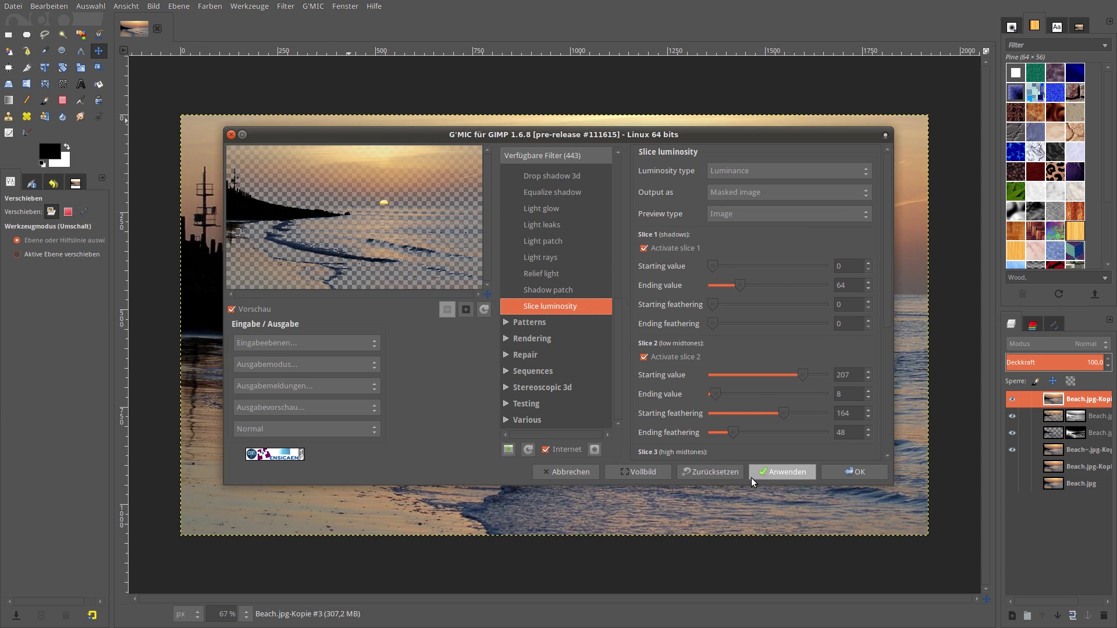
click(721, 472)
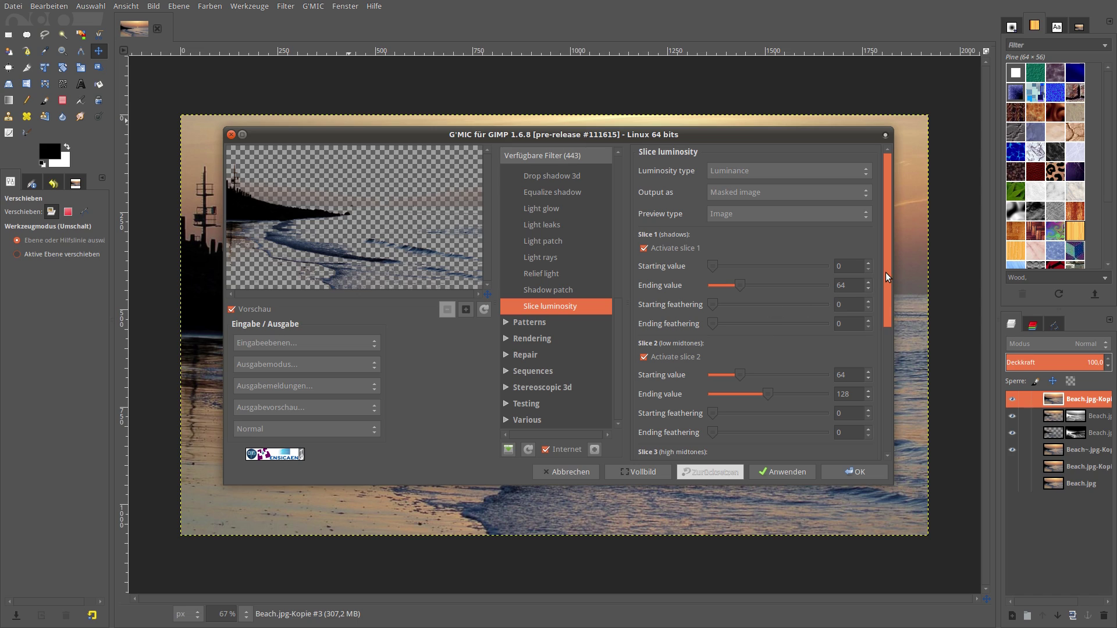
drag(888, 272, 835, 357)
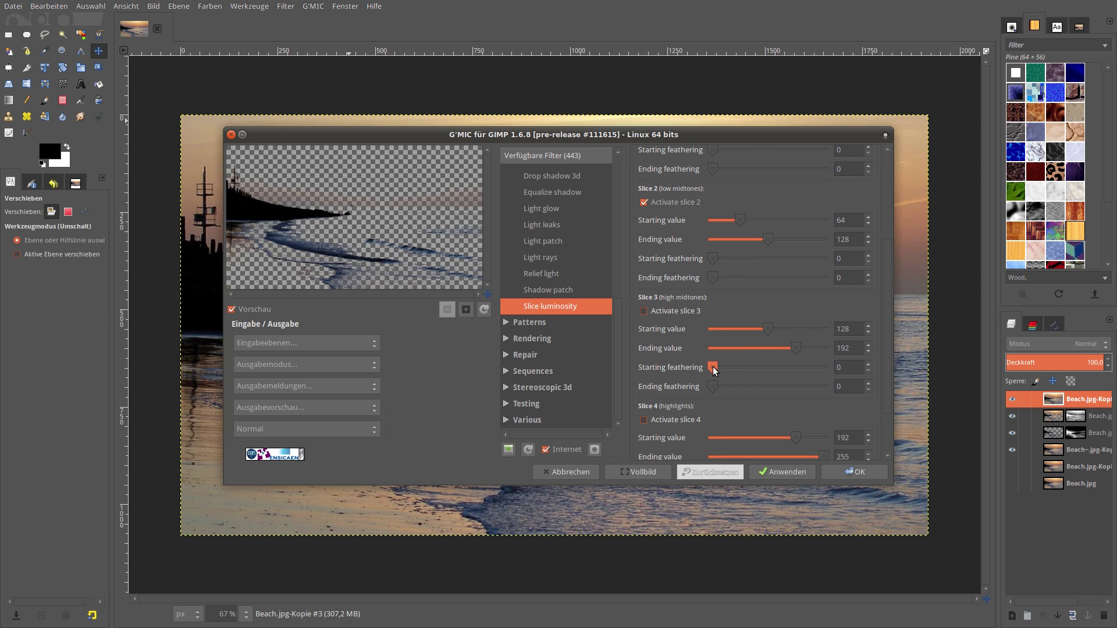
drag(713, 367, 751, 370)
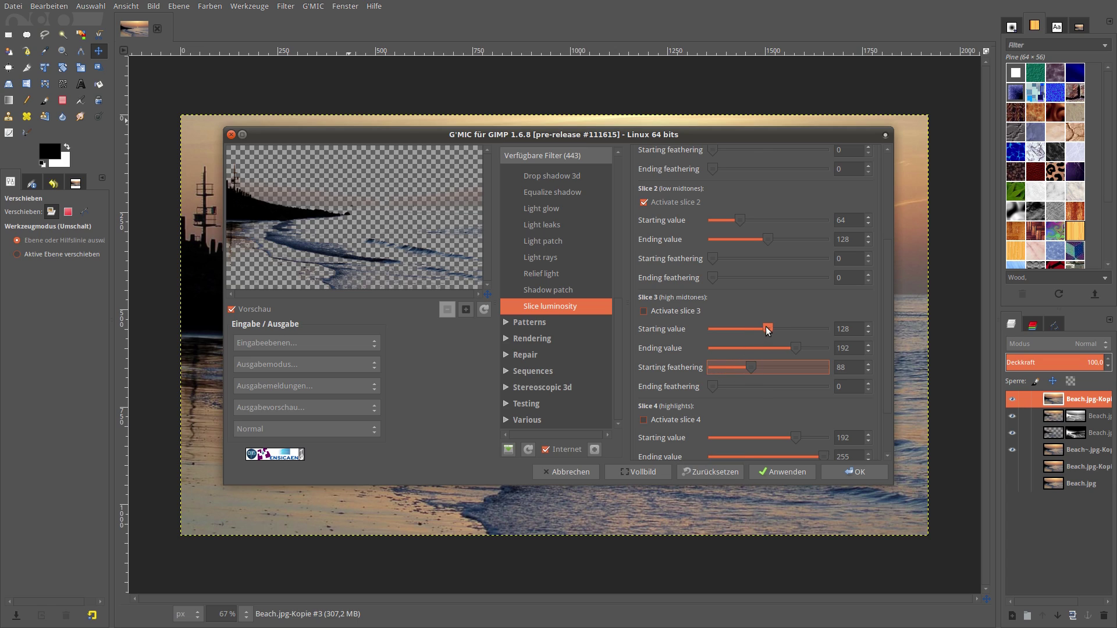
drag(765, 326, 792, 327)
click(648, 311)
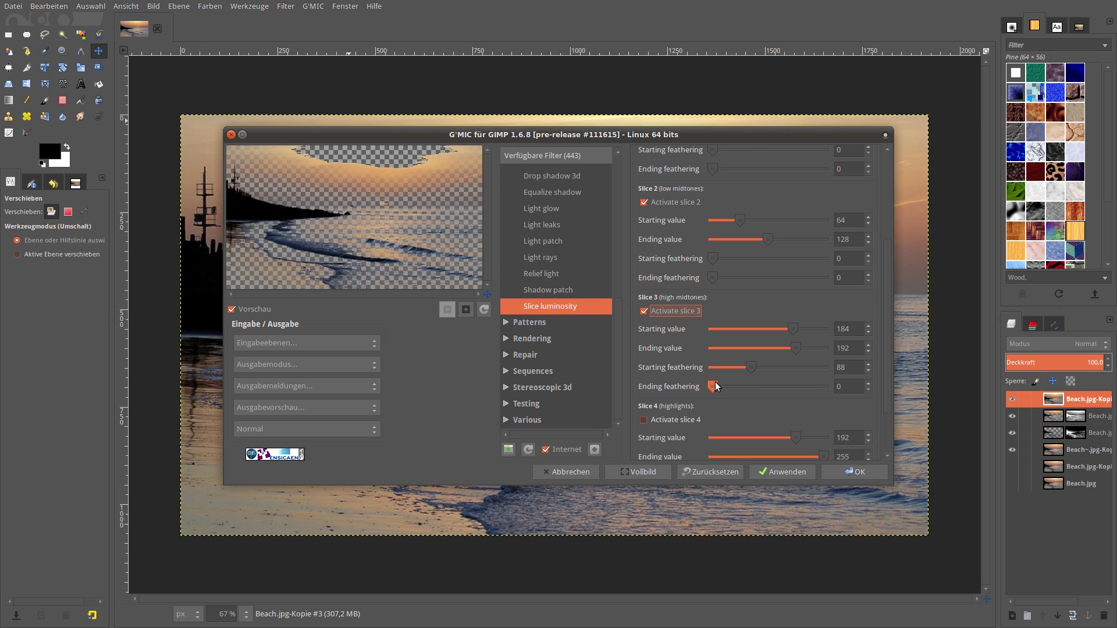
drag(715, 381, 739, 384)
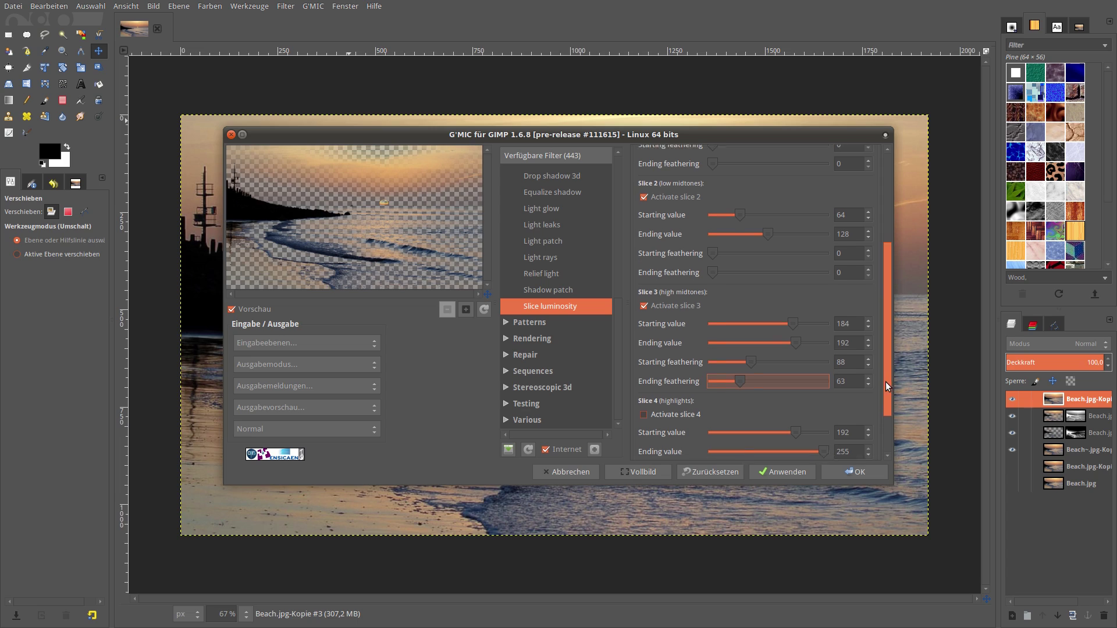
Set slice 3 feathering to 200 and 131, slice 2 start to 87, and apply.
scroll(720, 448, down, 2)
drag(711, 425, 759, 442)
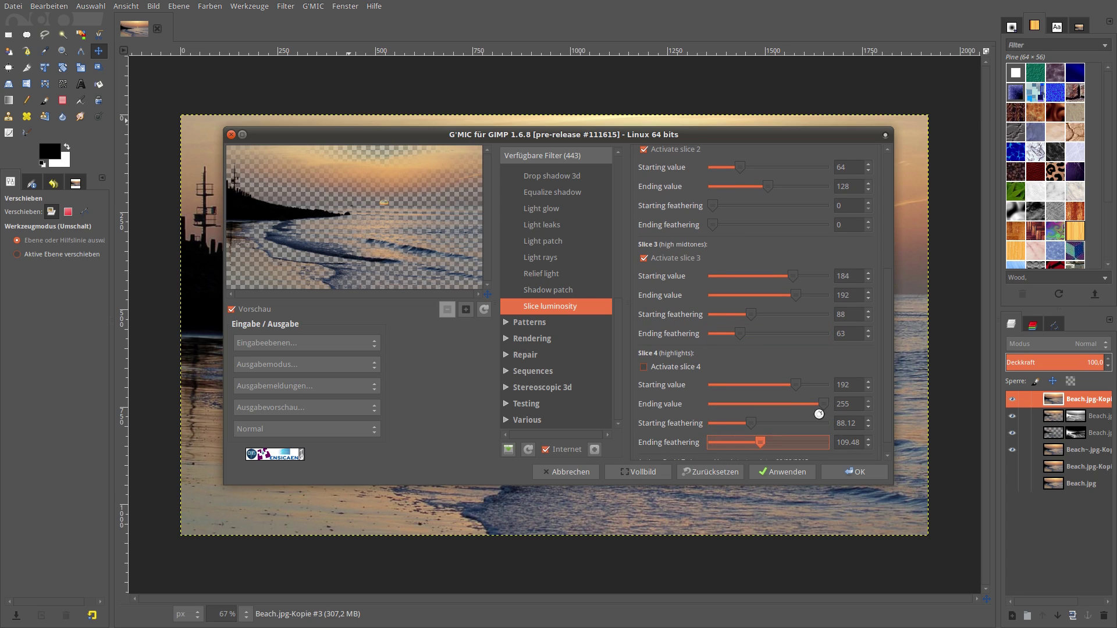
drag(745, 316, 798, 316)
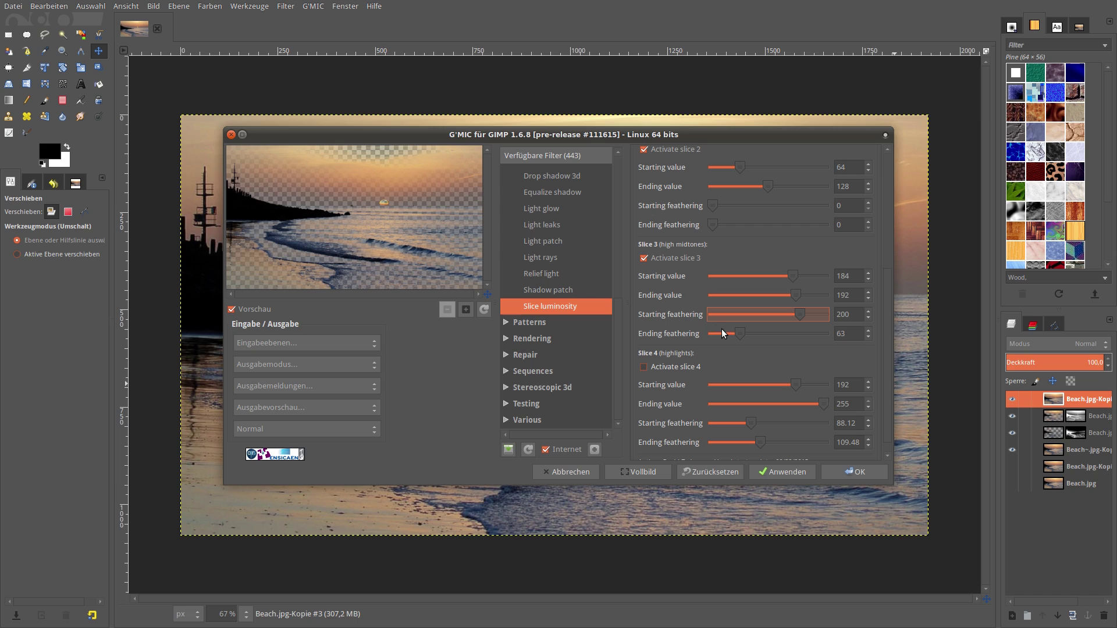
drag(738, 338, 752, 334)
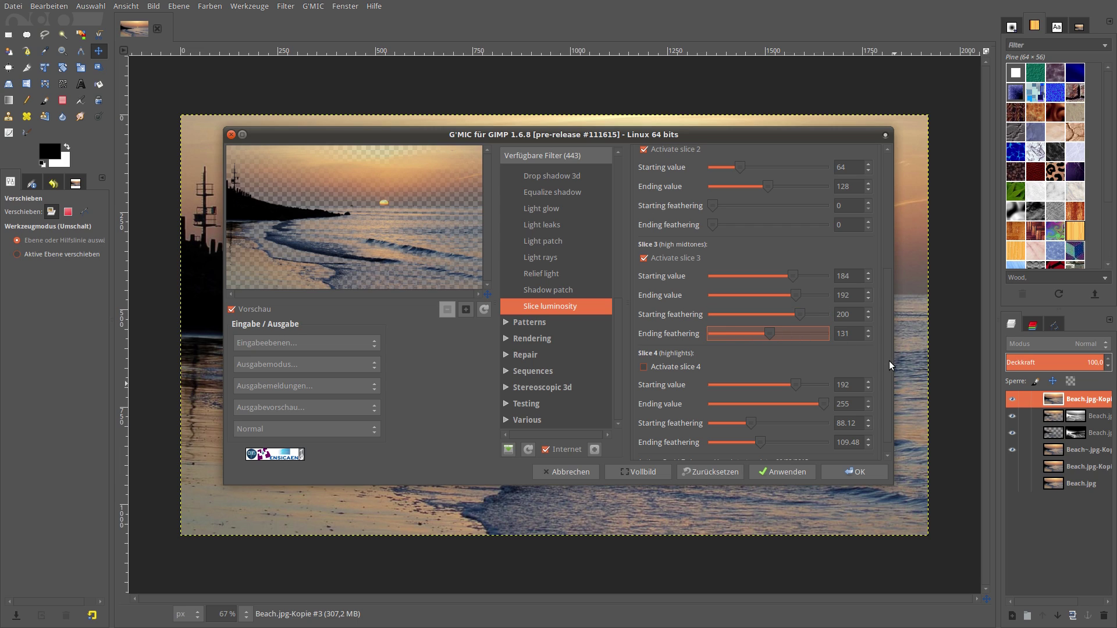
drag(882, 385, 881, 340)
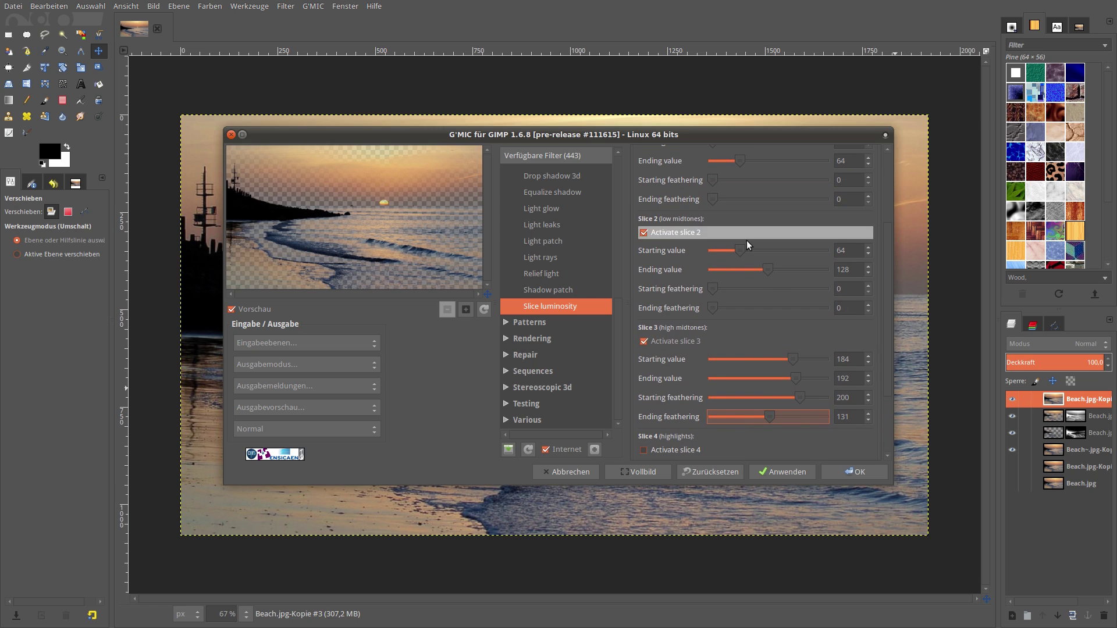
drag(739, 250, 751, 252)
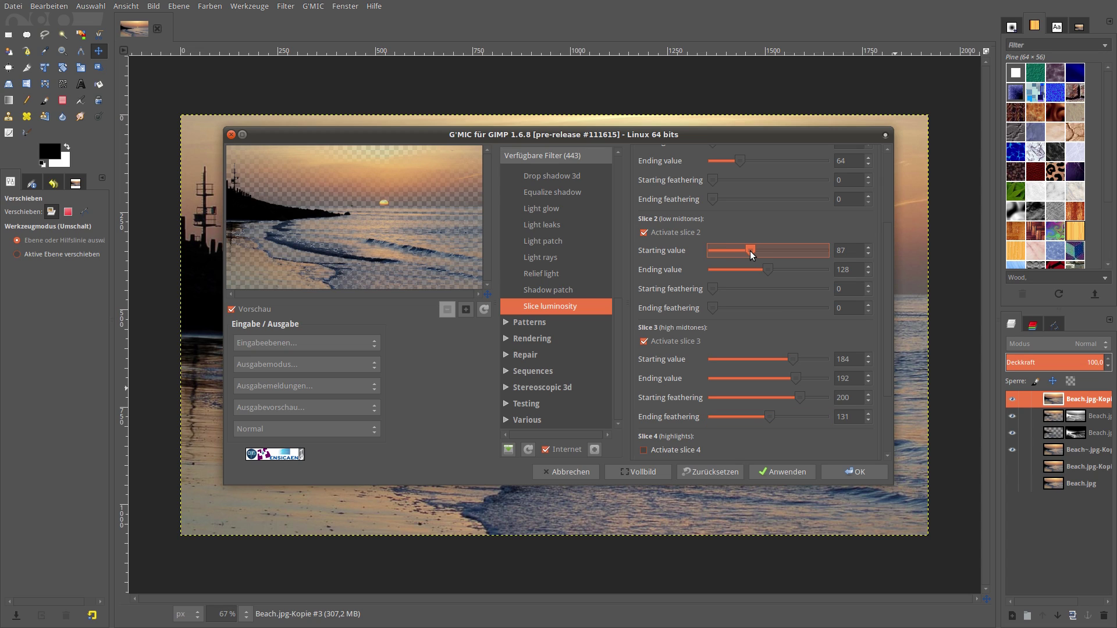
click(850, 470)
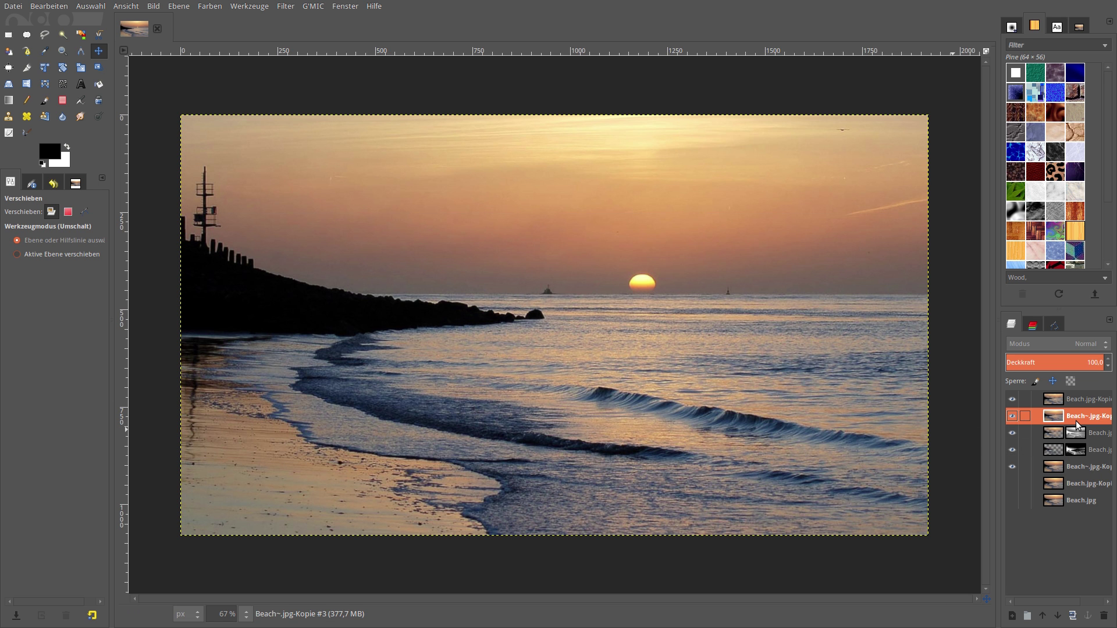
Mask the top Beach.jpg-Kopie layer using its alpha-channel selection.
click(1077, 398)
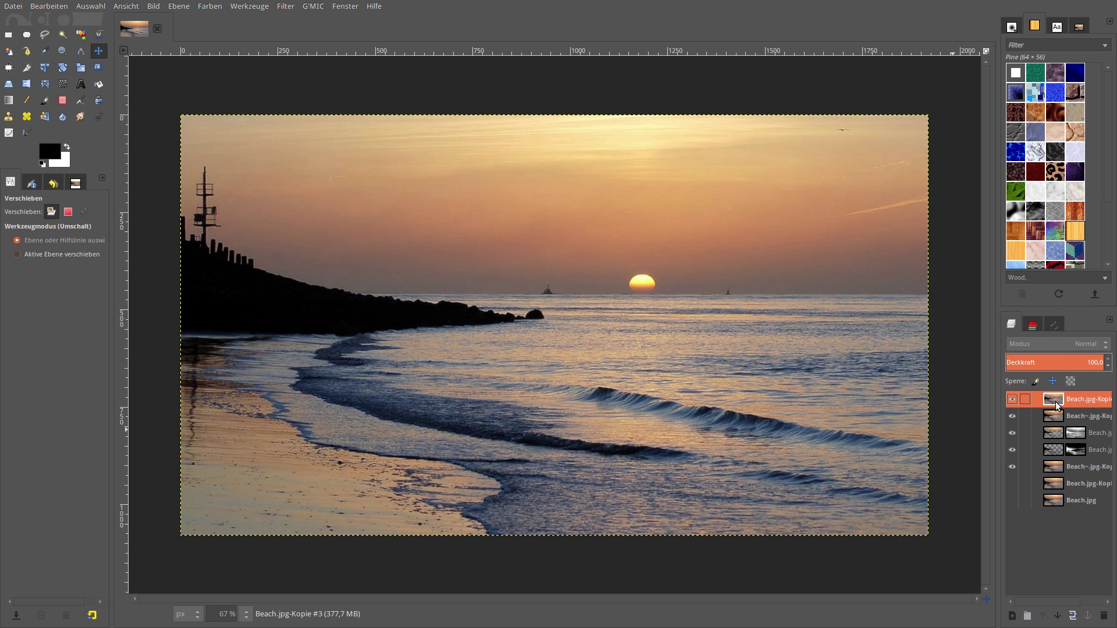
right_click(1052, 399)
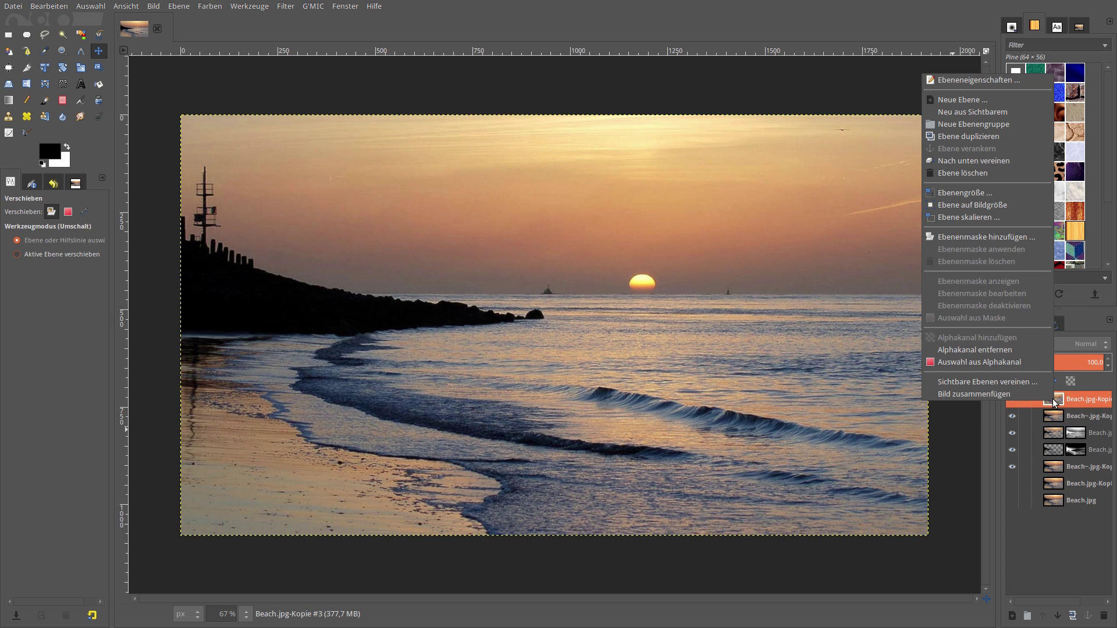
click(983, 362)
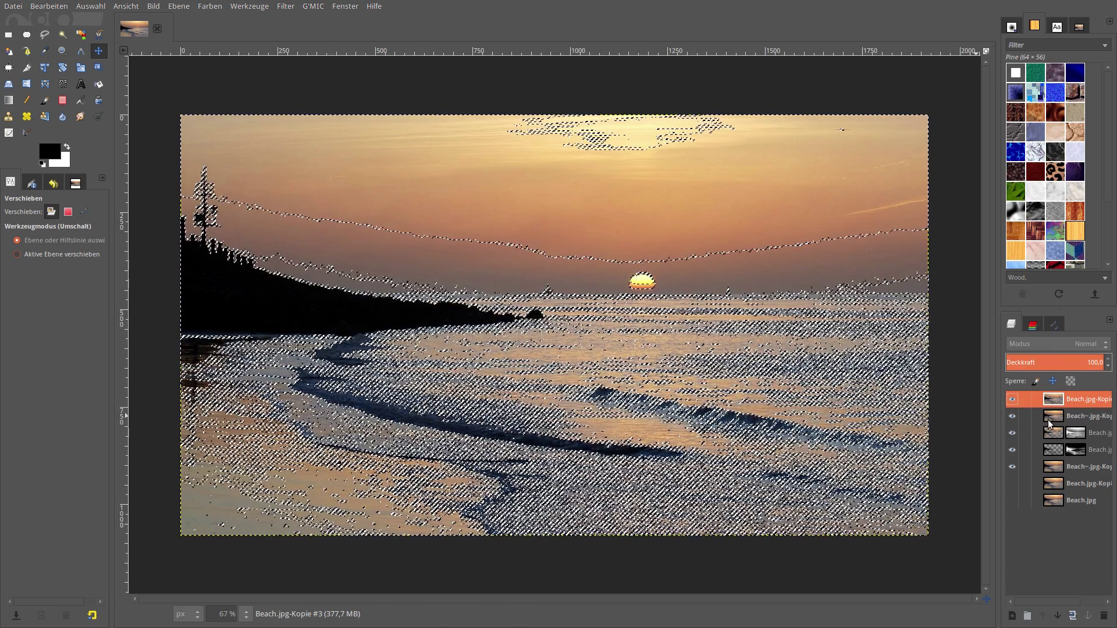
right_click(1082, 407)
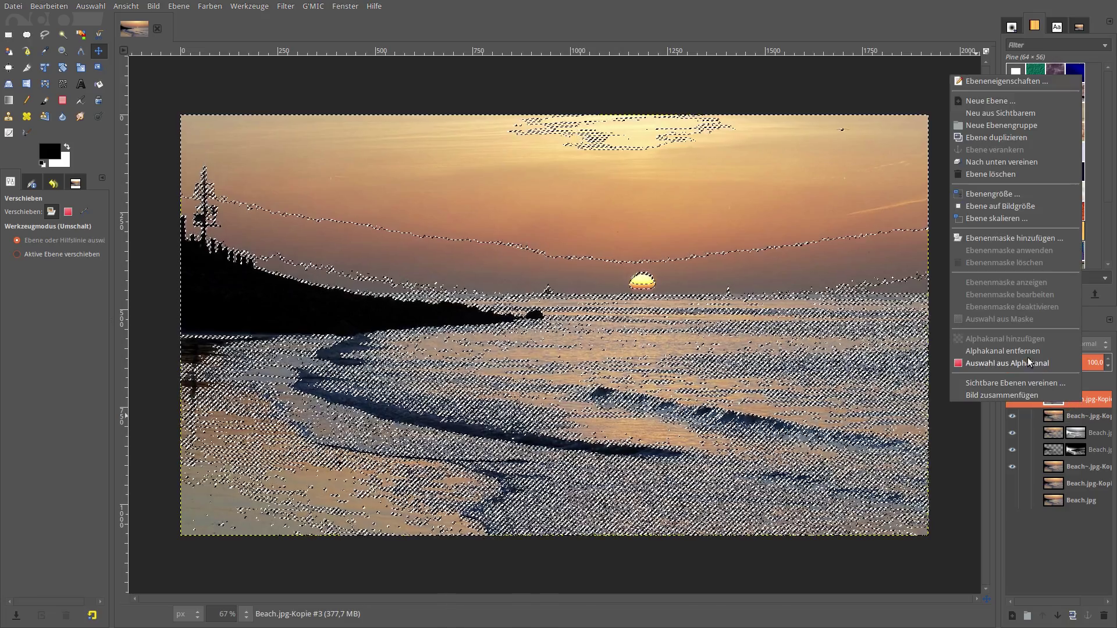
click(1020, 238)
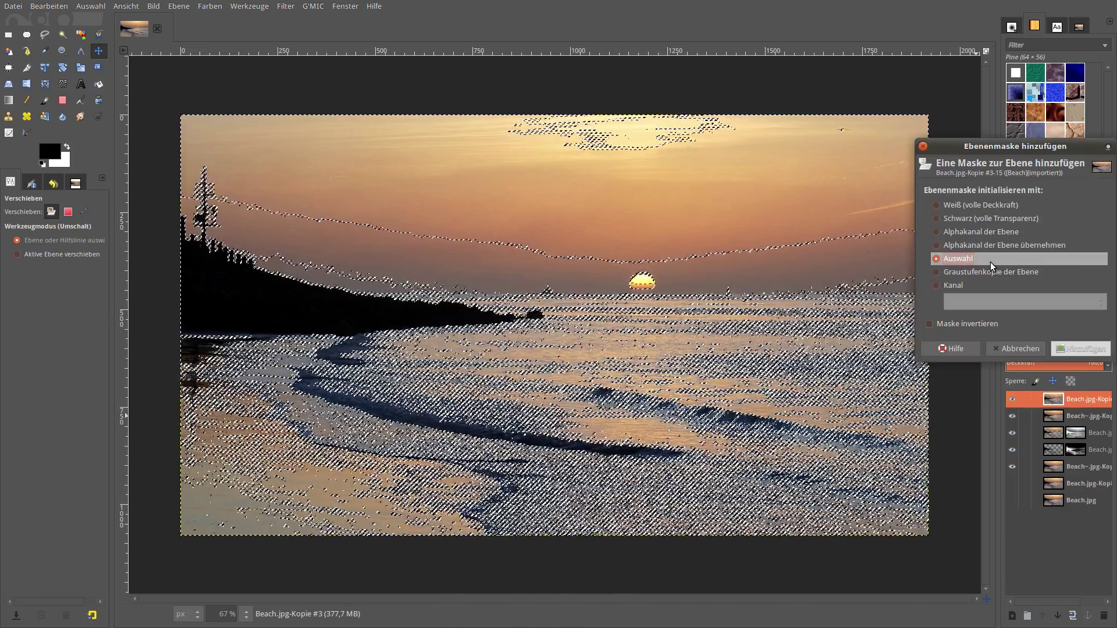
click(1076, 347)
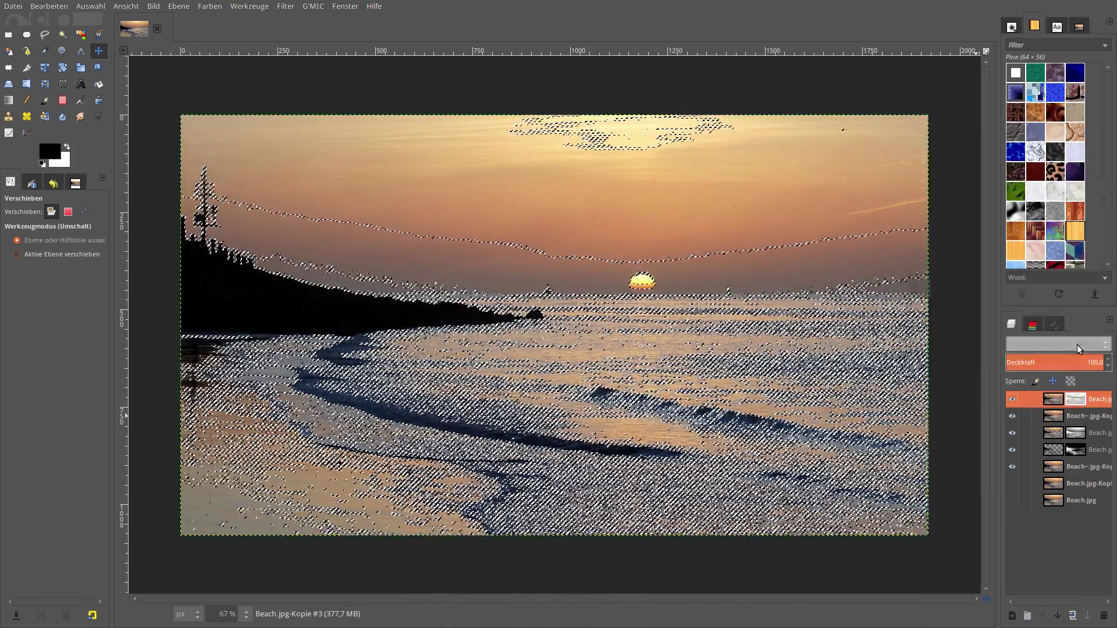
Select all, delete the unmasked copy layer, and make the third layer active.
click(1056, 415)
click(91, 6)
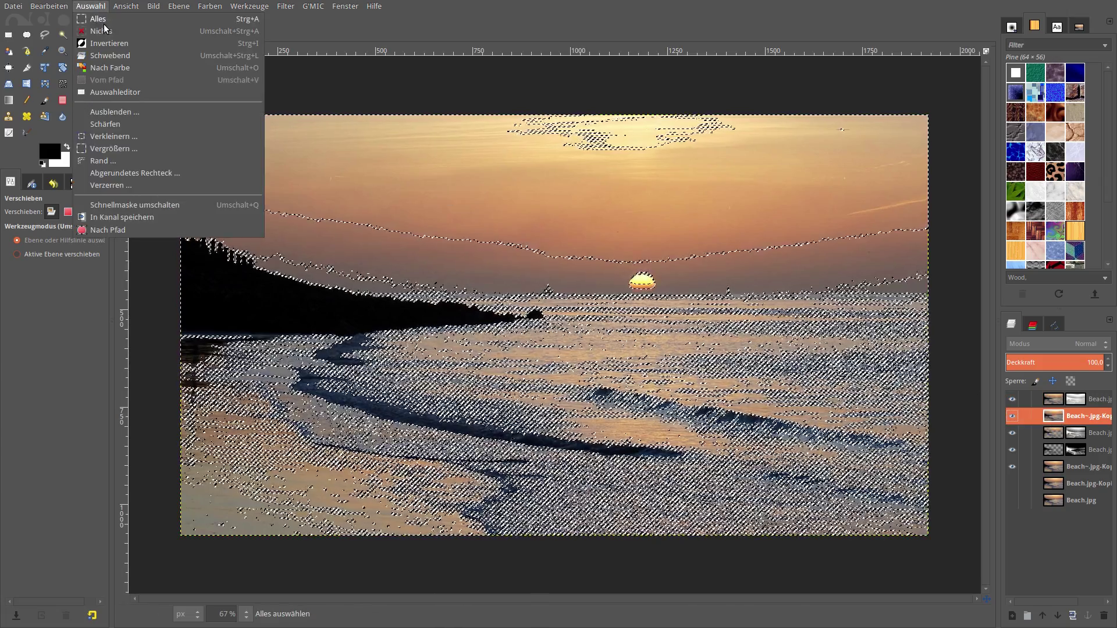
click(99, 33)
right_click(1055, 416)
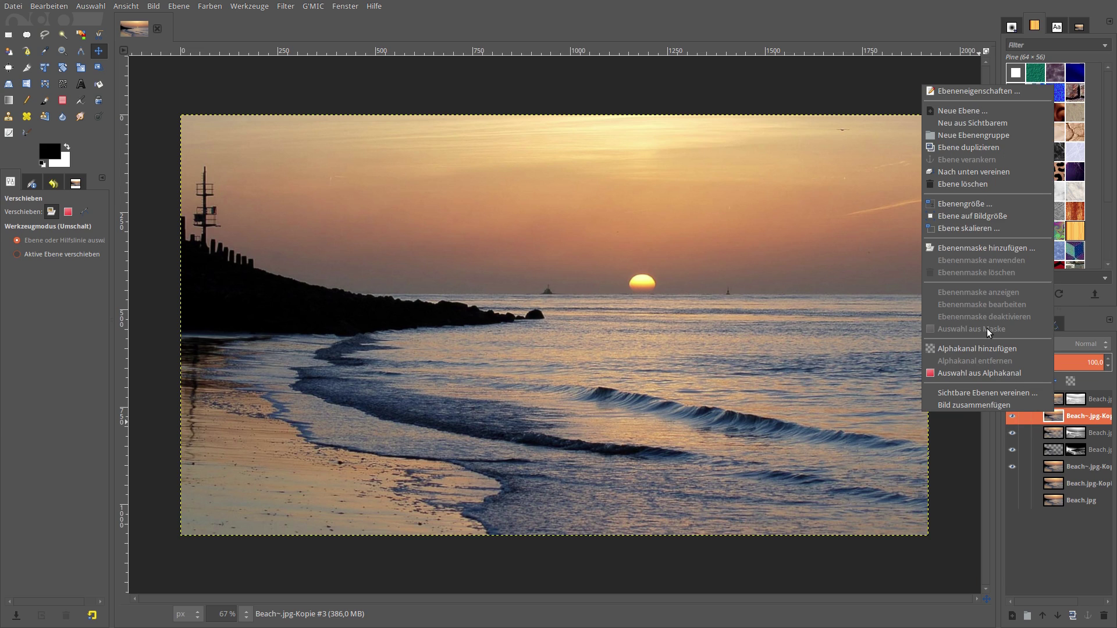
click(984, 184)
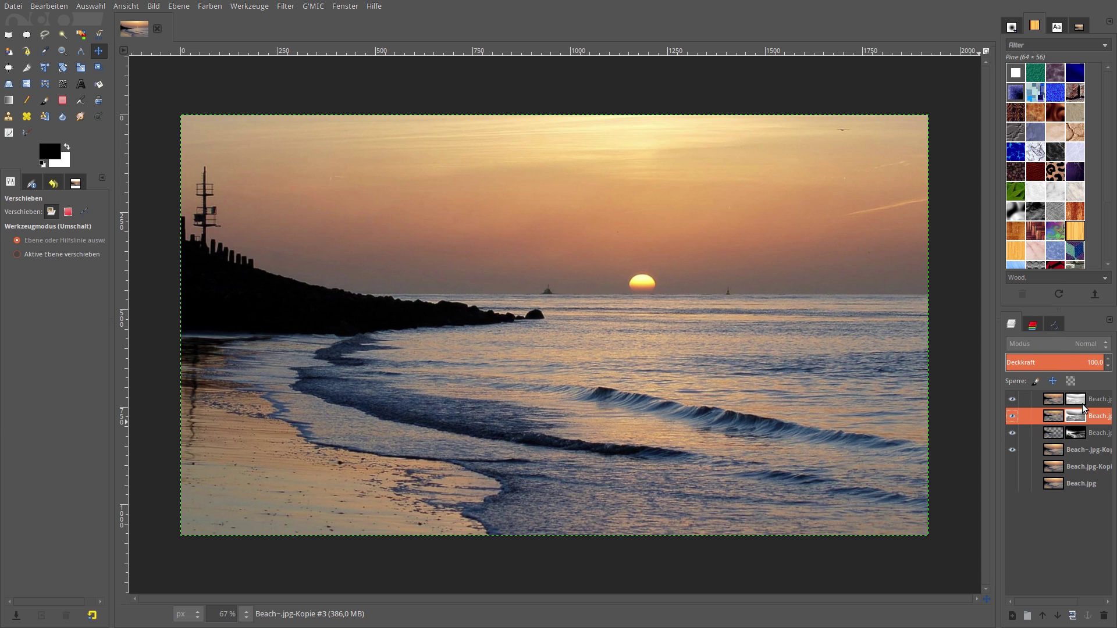
click(1056, 432)
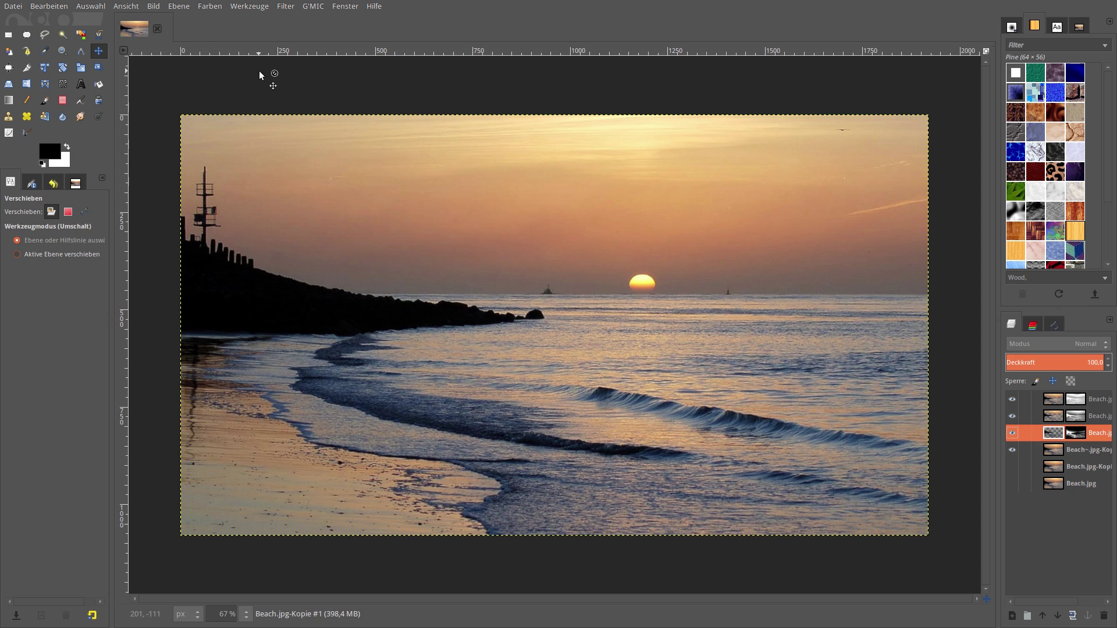
click(210, 7)
Apply an upward-bowed Curves adjustment to Beach.jpg-Kopie #1, lifting its darker tones.
click(216, 87)
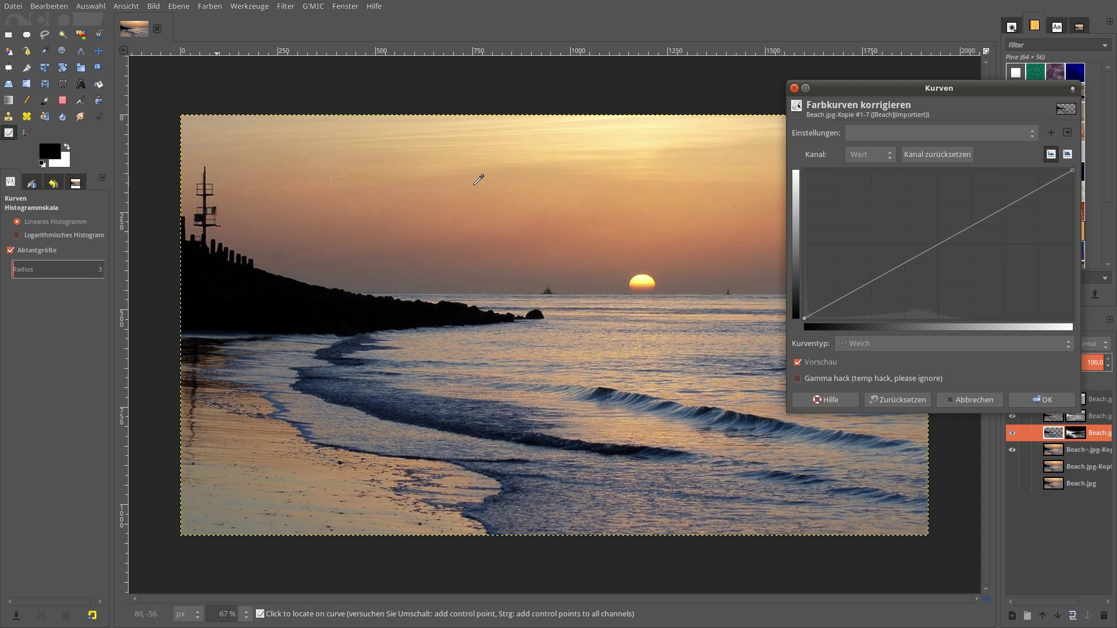
mouse_move(921, 272)
mouse_down()
mouse_move(875, 205)
mouse_move(899, 254)
mouse_move(872, 234)
mouse_up()
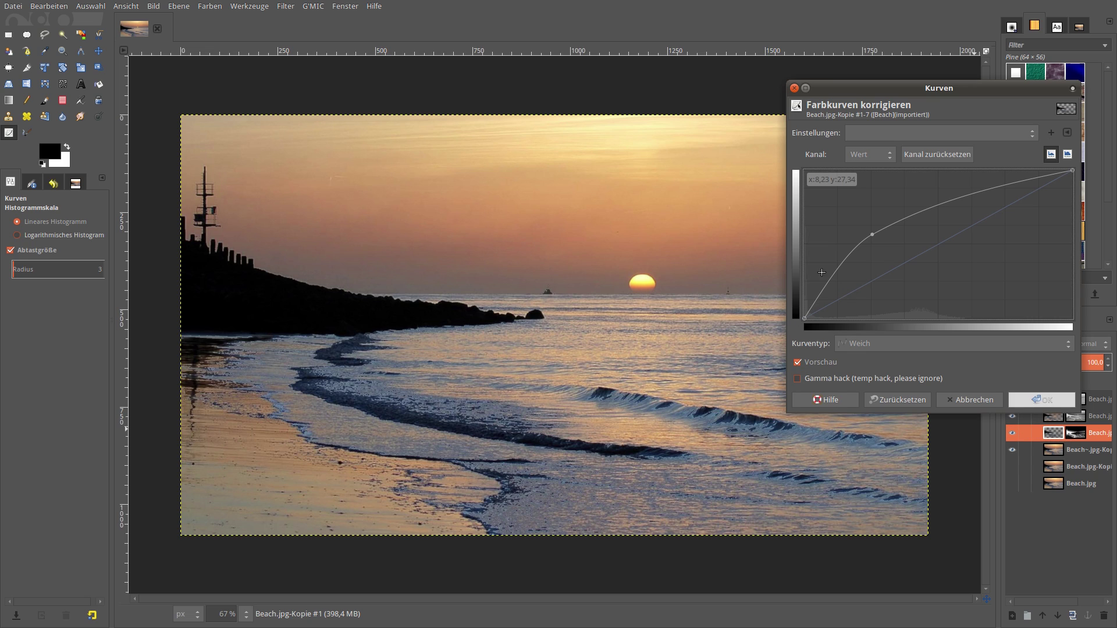
mouse_move(870, 250)
mouse_down()
mouse_move(901, 288)
mouse_move(887, 251)
mouse_up()
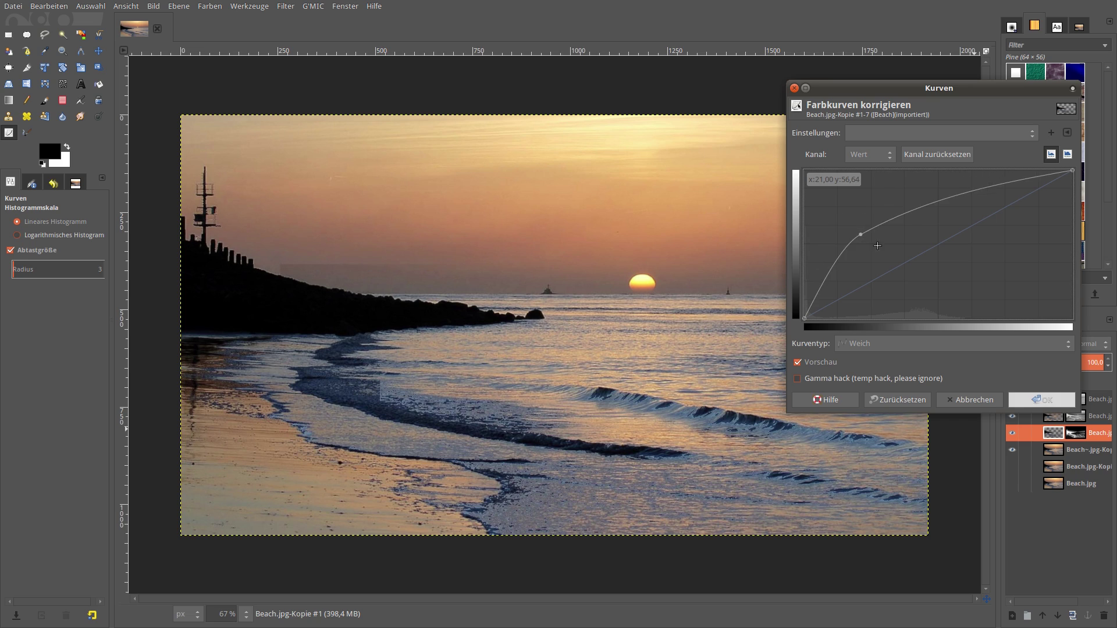
click(1041, 400)
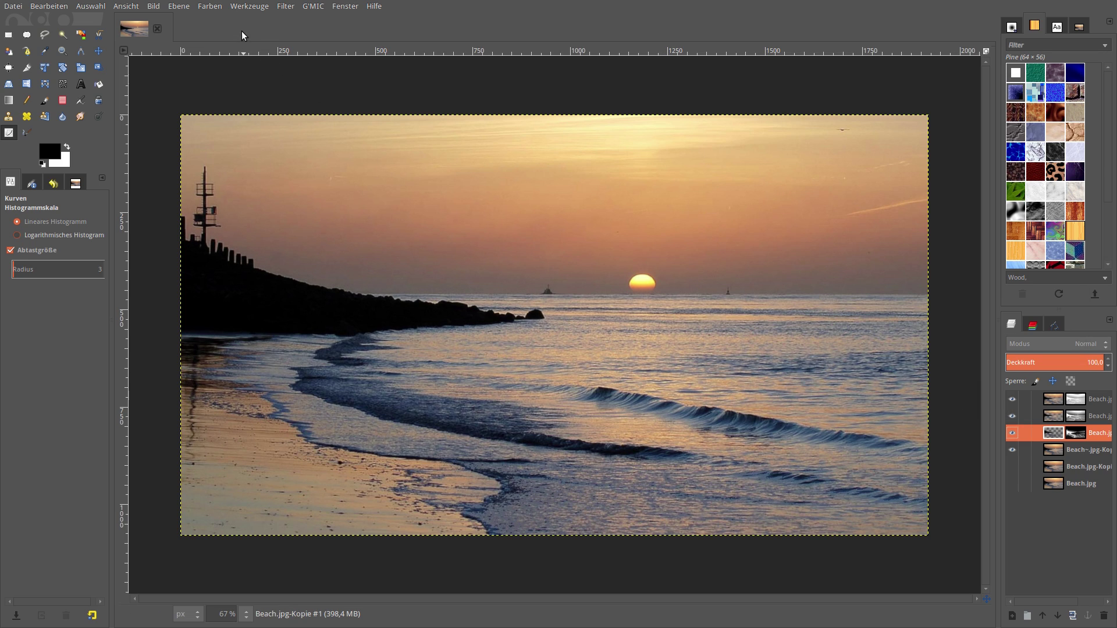
click(213, 9)
click(225, 30)
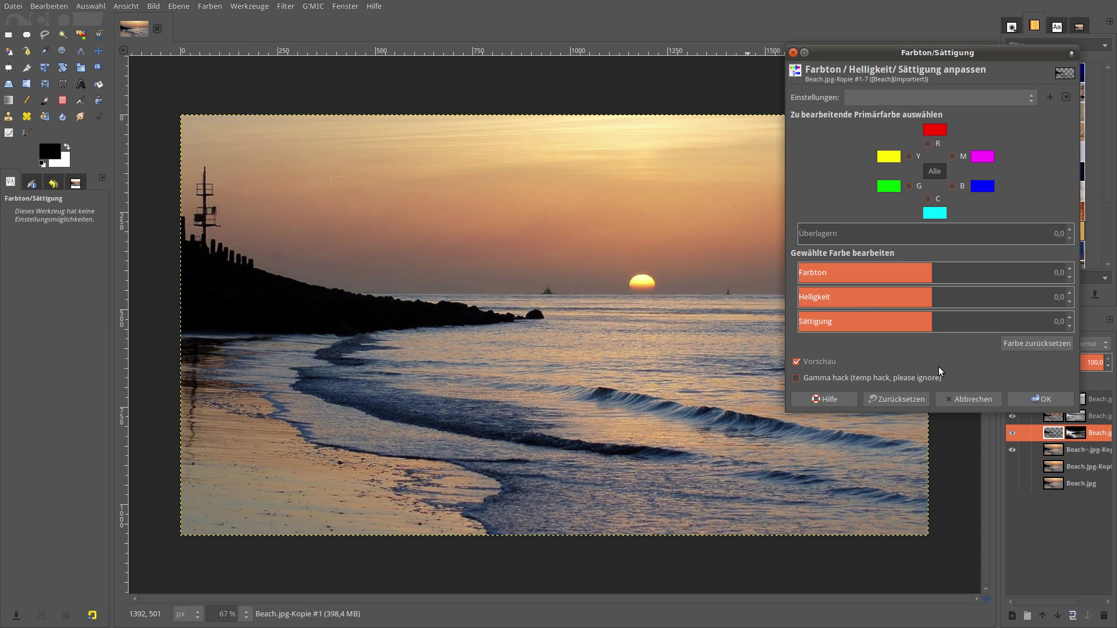
drag(982, 325, 1070, 323)
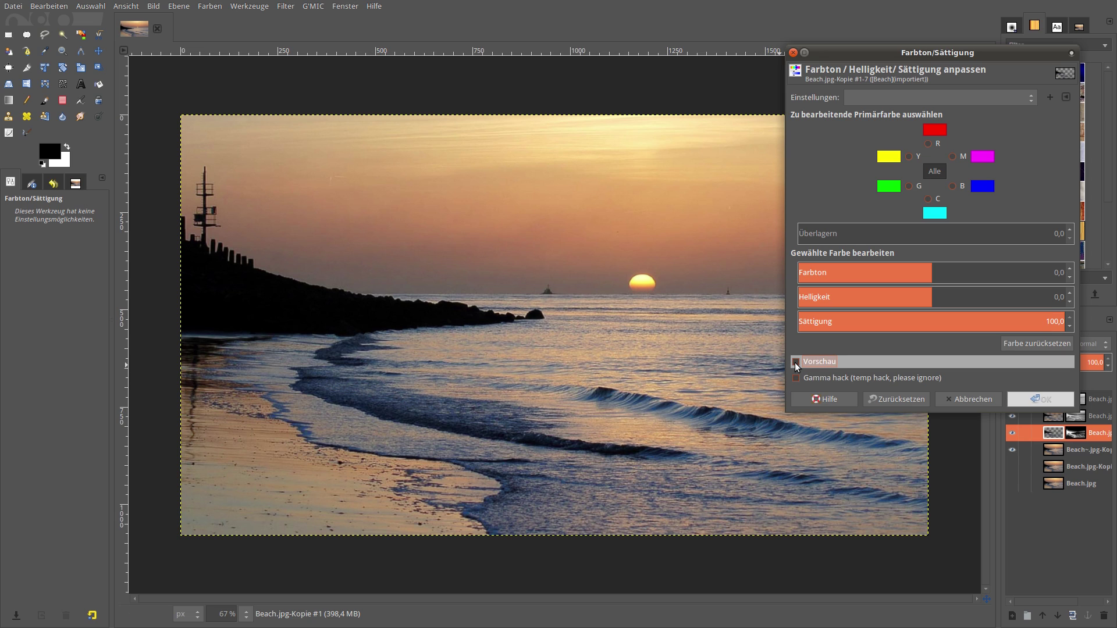
mouse_move(945, 298)
mouse_down()
mouse_move(1050, 297)
mouse_move(882, 298)
mouse_move(948, 306)
mouse_move(967, 278)
mouse_move(873, 297)
mouse_up()
drag(965, 275, 945, 275)
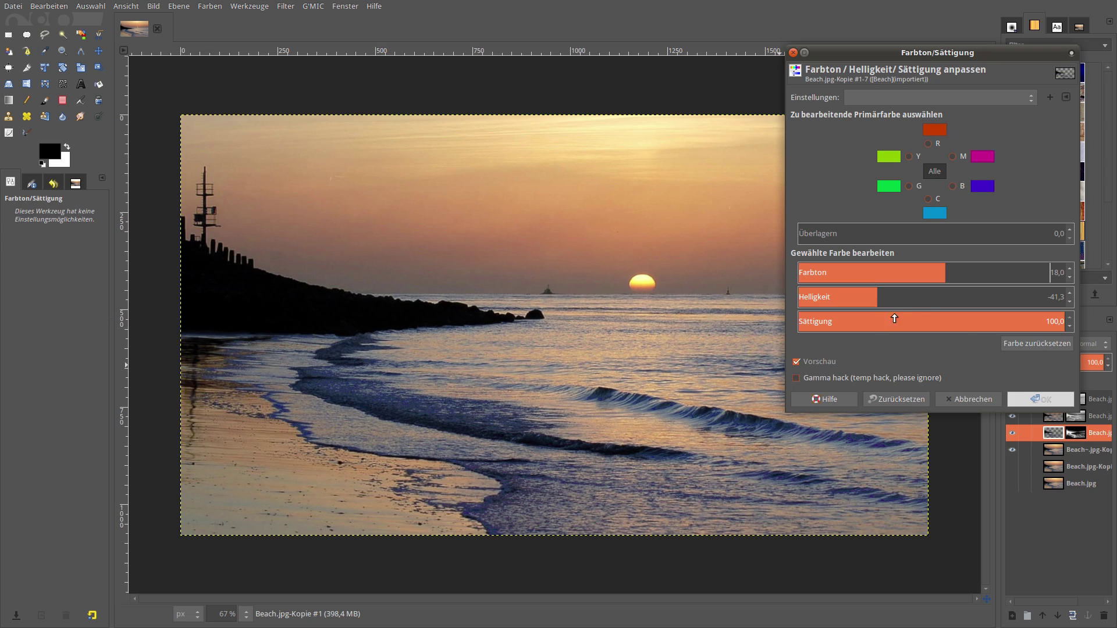
mouse_move(965, 321)
mouse_down()
mouse_move(905, 321)
mouse_move(891, 335)
mouse_move(1001, 333)
mouse_up()
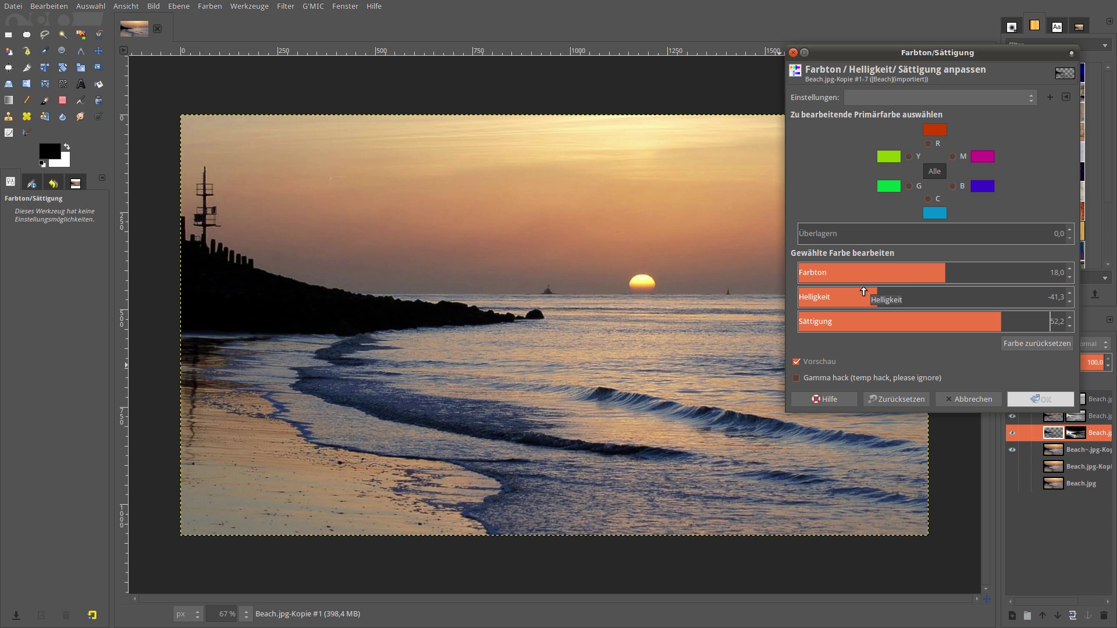
click(954, 398)
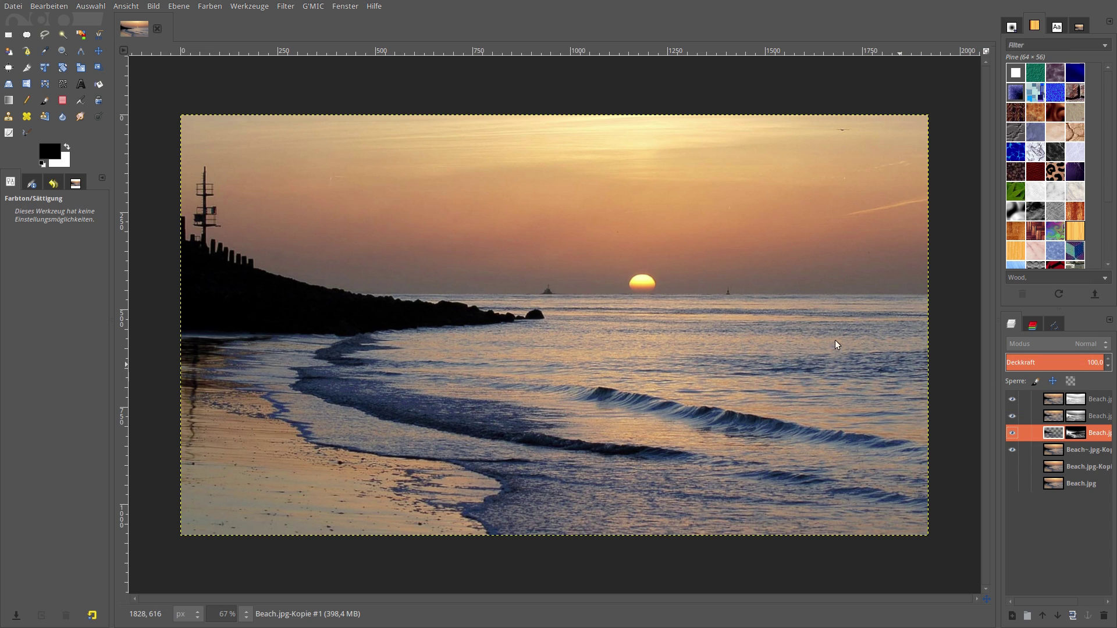
click(202, 6)
click(224, 261)
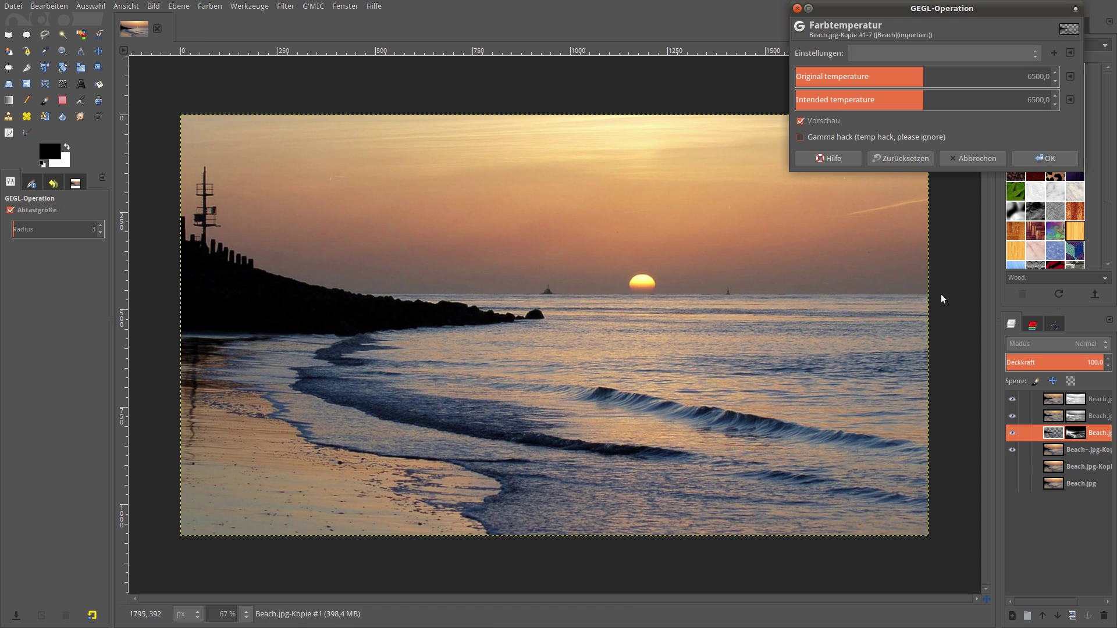
drag(998, 75, 1060, 82)
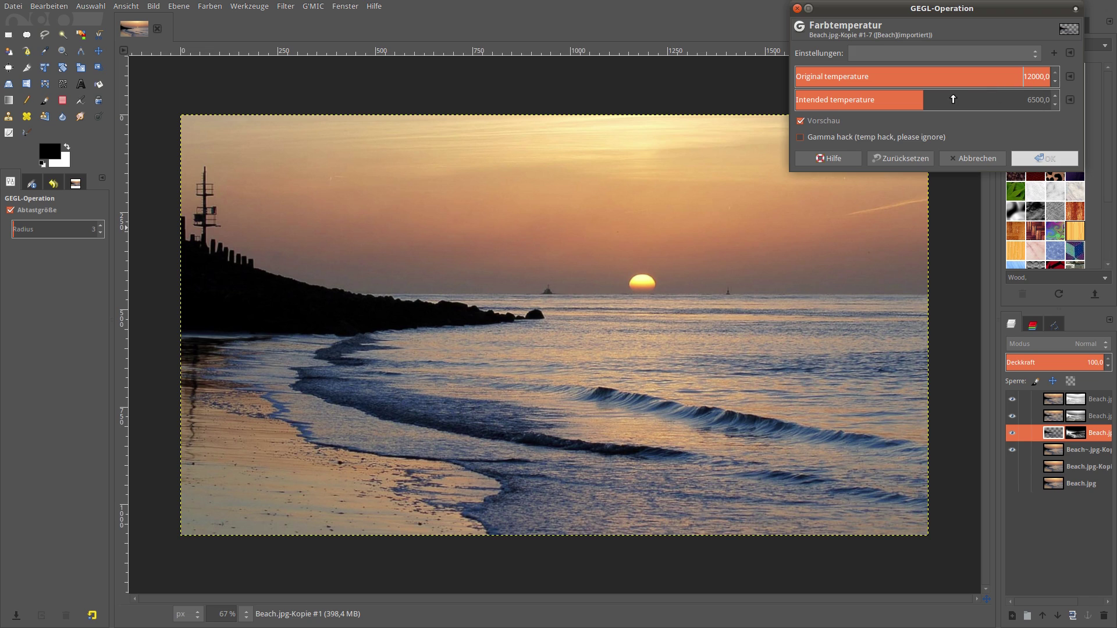
drag(888, 96, 795, 102)
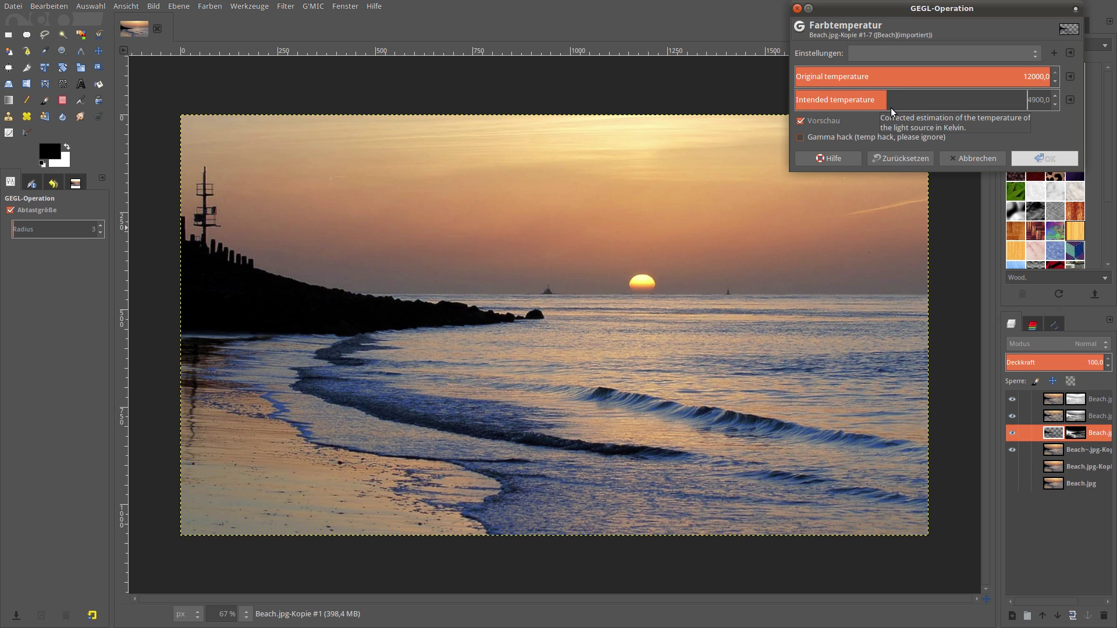
drag(867, 102, 945, 110)
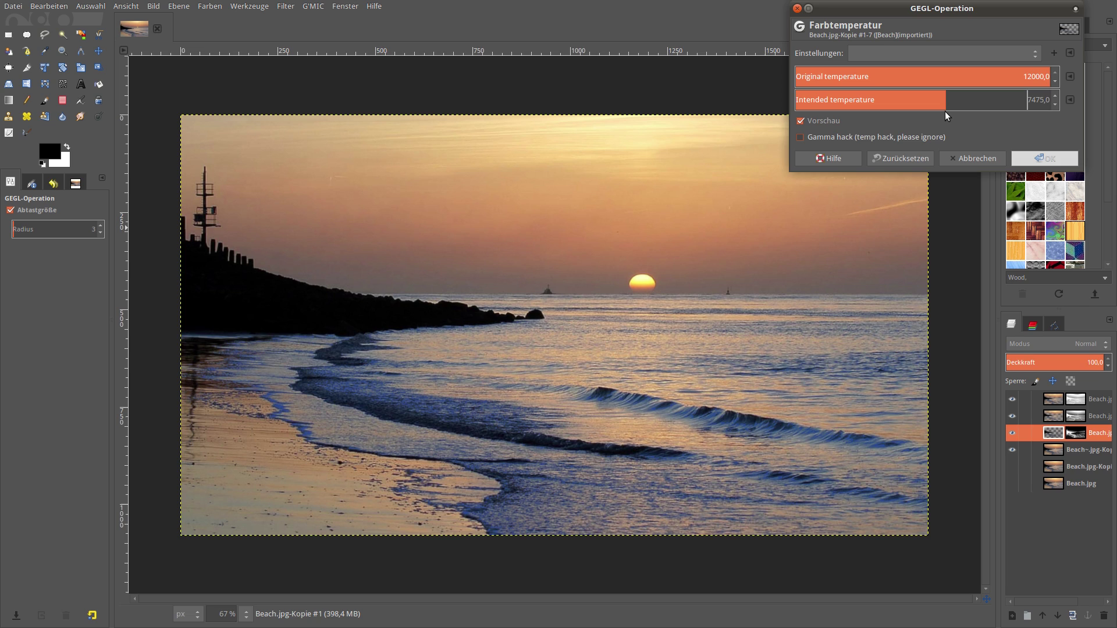
click(954, 157)
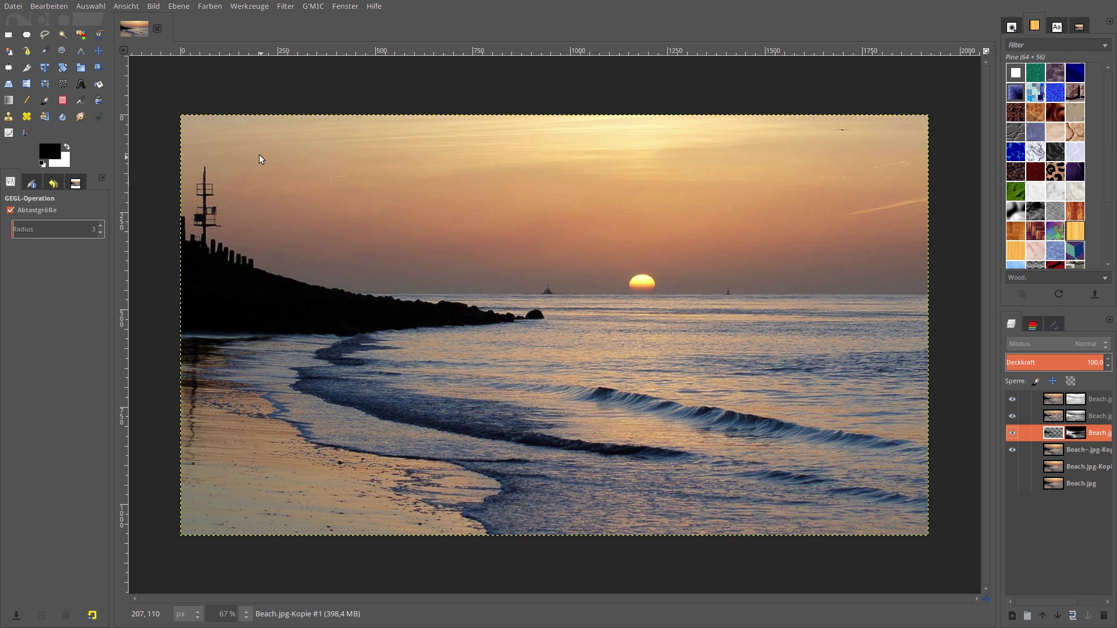
Trial a Brightness-Contrast boost, reset and cancel it, then select layer Beach.jpg-Kopie #2.
click(209, 8)
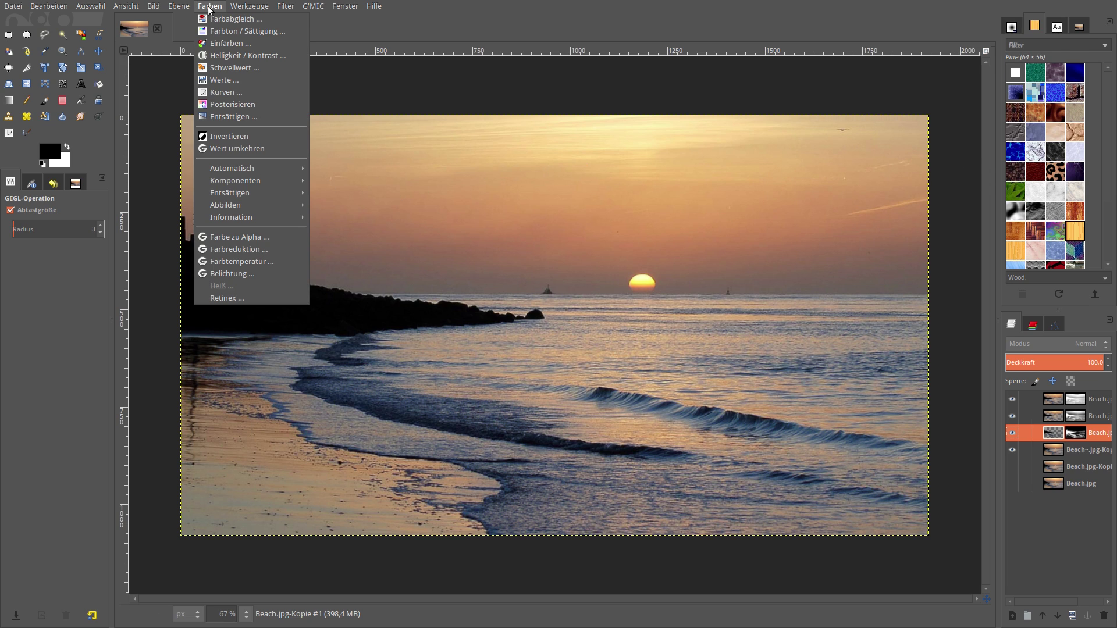
click(231, 54)
mouse_move(290, 103)
mouse_down()
mouse_move(321, 105)
mouse_move(194, 114)
mouse_move(257, 105)
mouse_move(283, 78)
mouse_move(273, 78)
mouse_up()
click(190, 184)
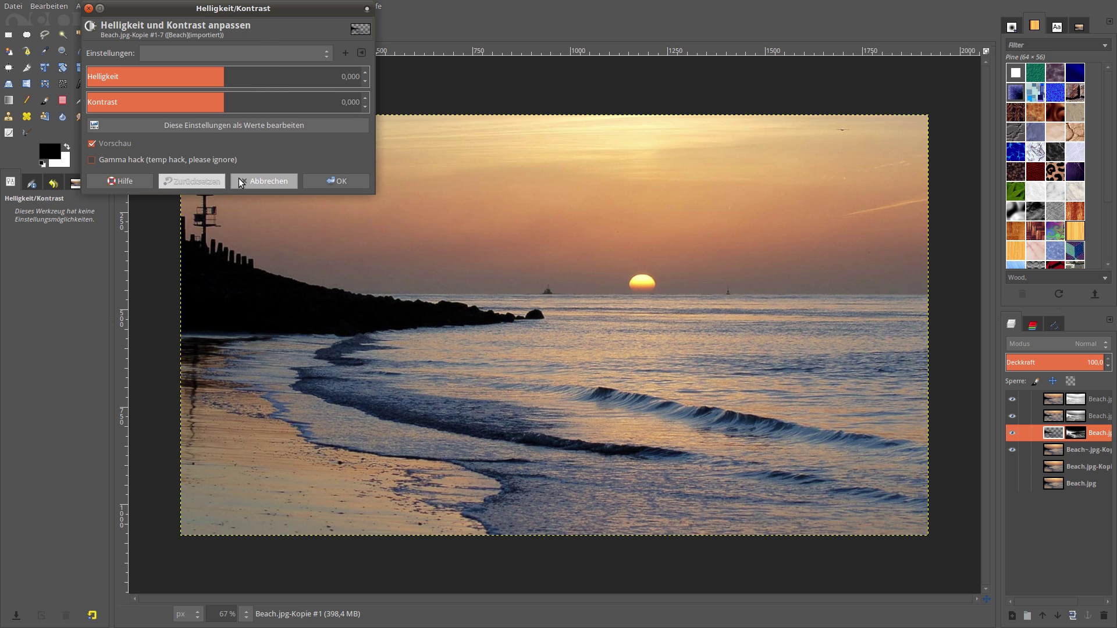
click(242, 182)
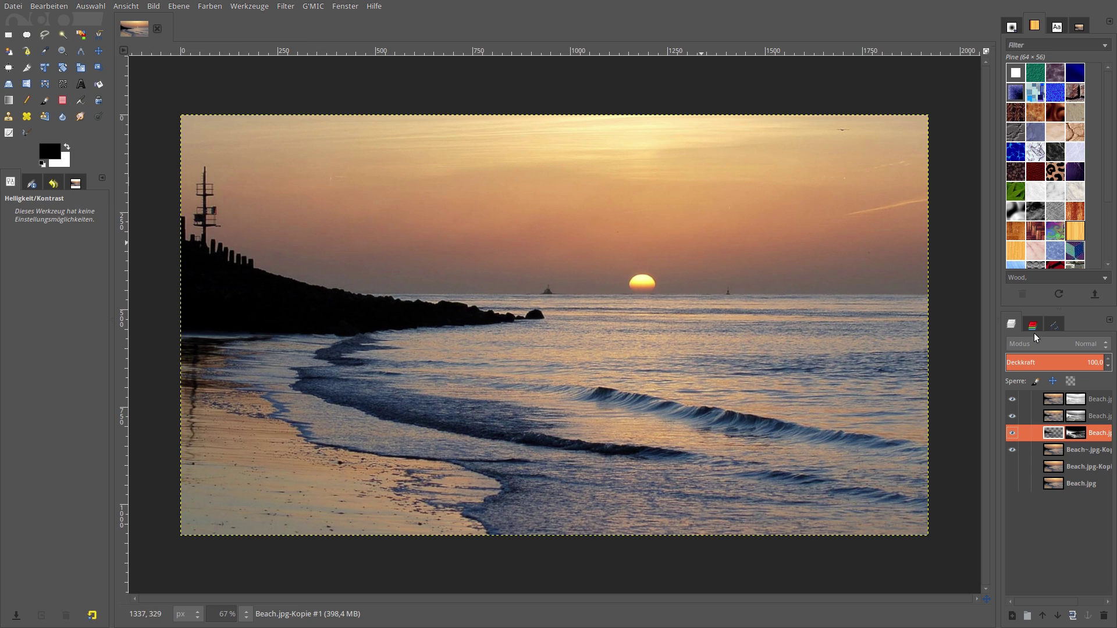
click(1082, 416)
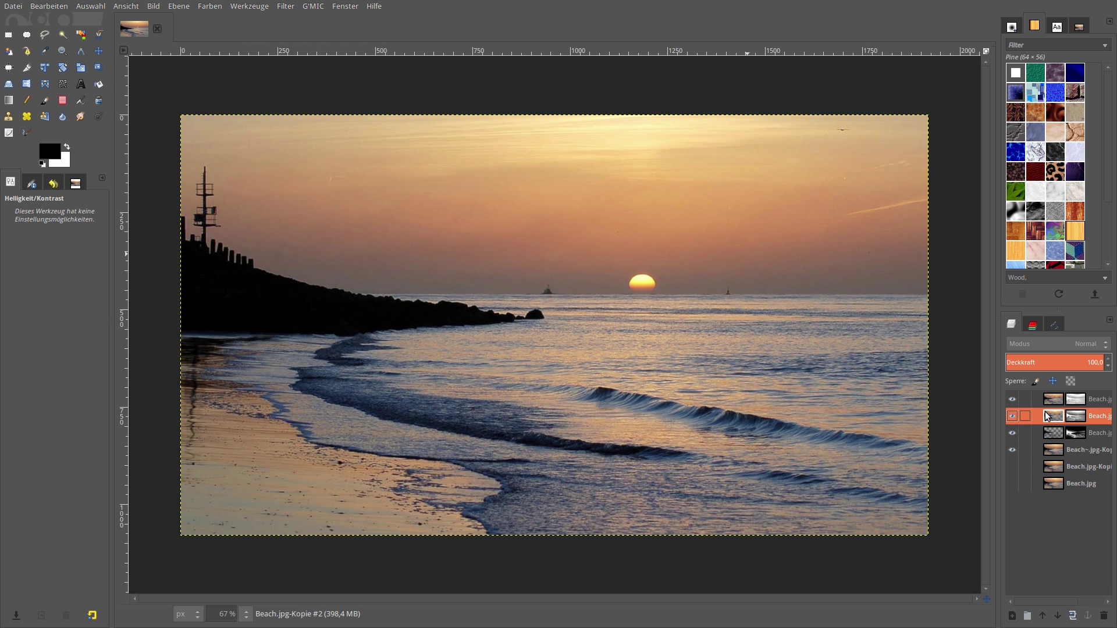
Give Beach.jpg-Kopie #2 a Hue-Saturation of saturation 100 and lightness -33.
click(204, 7)
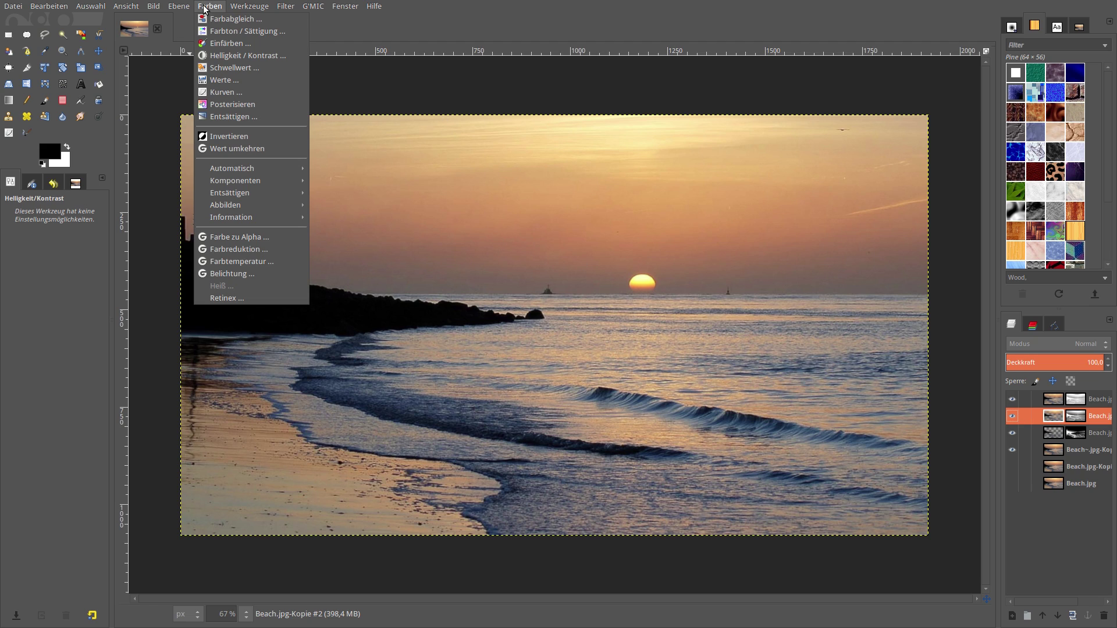
click(247, 31)
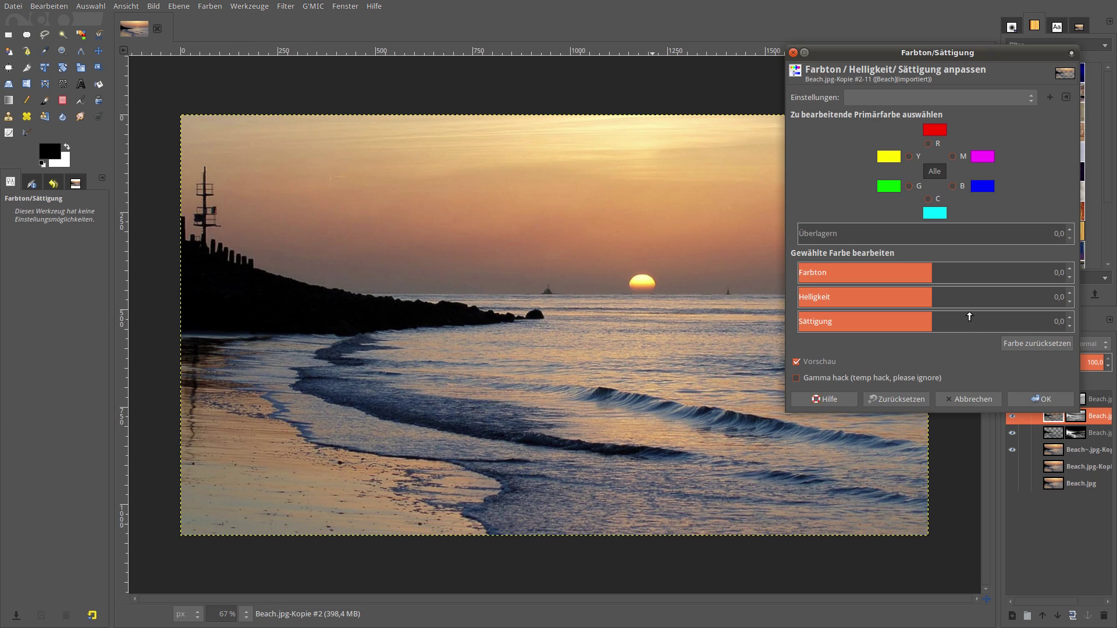
drag(969, 317, 1083, 329)
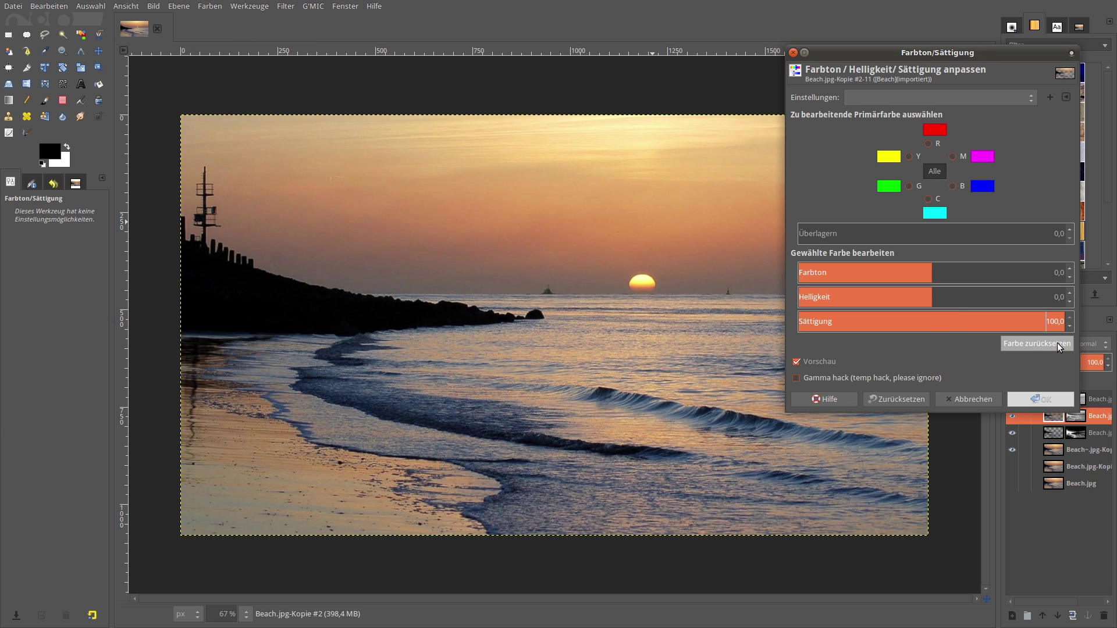
drag(923, 295, 958, 296)
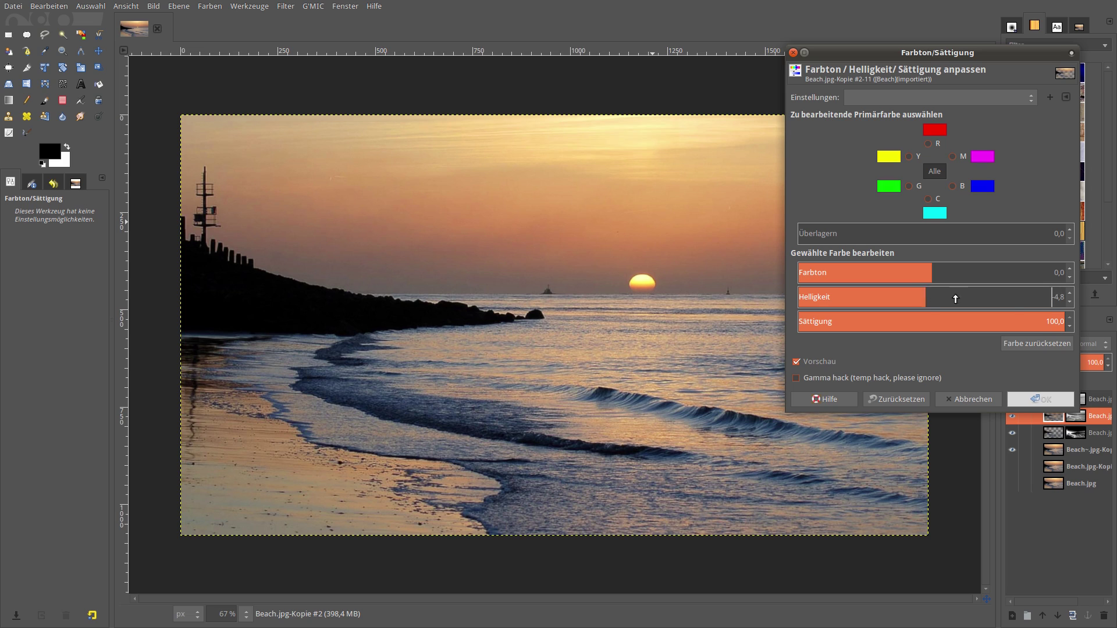
mouse_move(847, 320)
mouse_down()
mouse_move(838, 321)
mouse_move(897, 321)
mouse_move(843, 302)
mouse_move(904, 306)
mouse_up()
drag(909, 307, 887, 305)
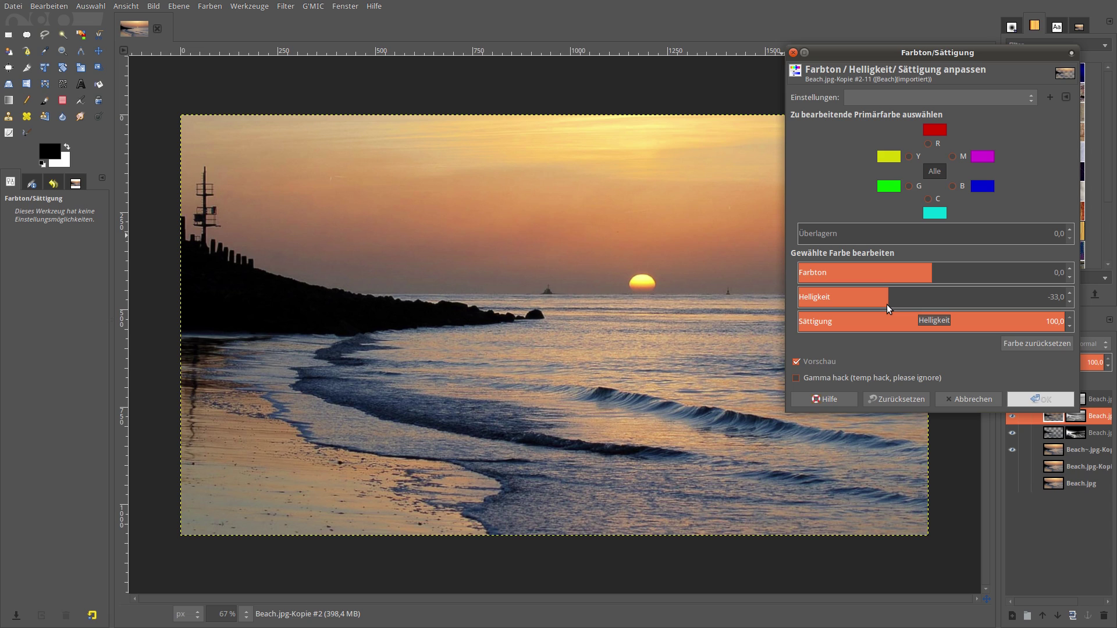
click(1041, 400)
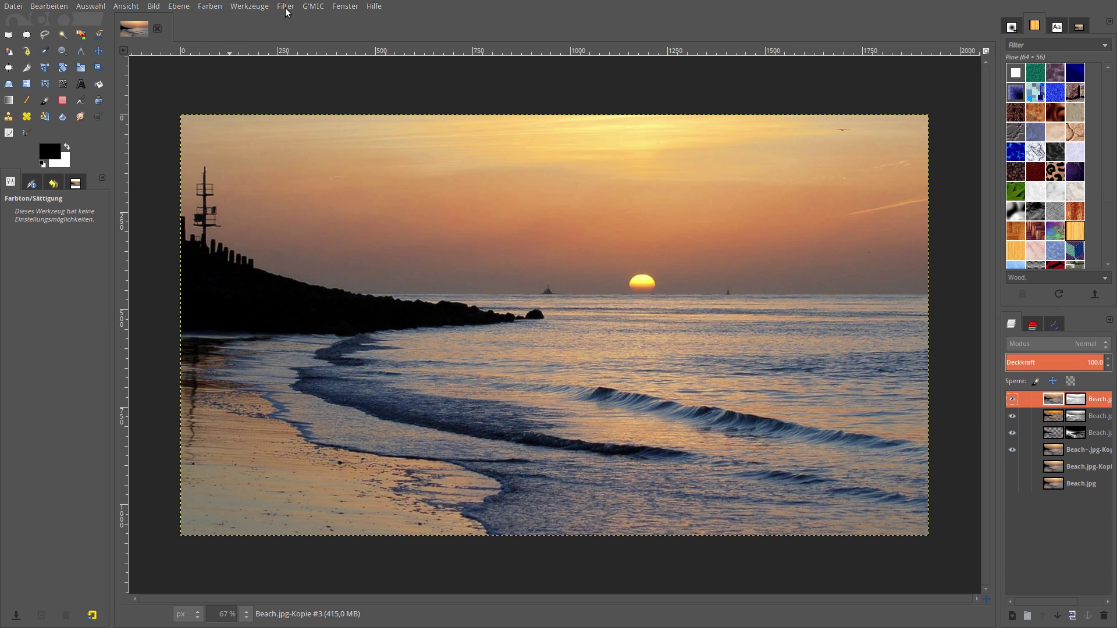
Give Beach.jpg-Kopie #3 a Hue-Saturation of hue 7, saturation 92.2 and lightness -8.7.
click(223, 7)
click(218, 32)
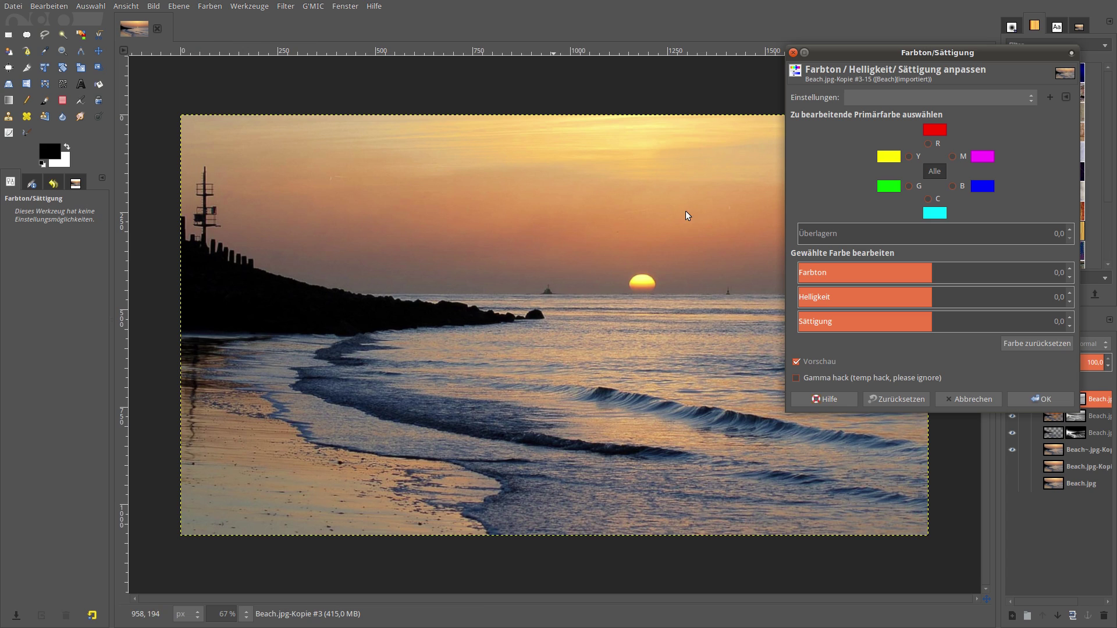
drag(926, 273, 936, 272)
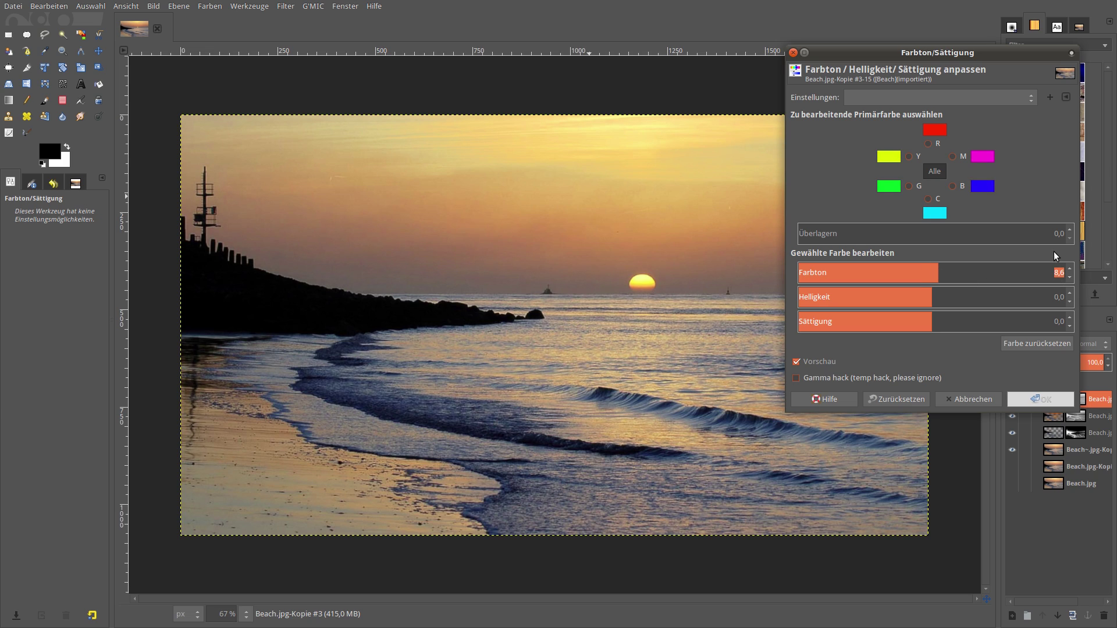
text(7)
key(Return)
drag(917, 315, 1053, 320)
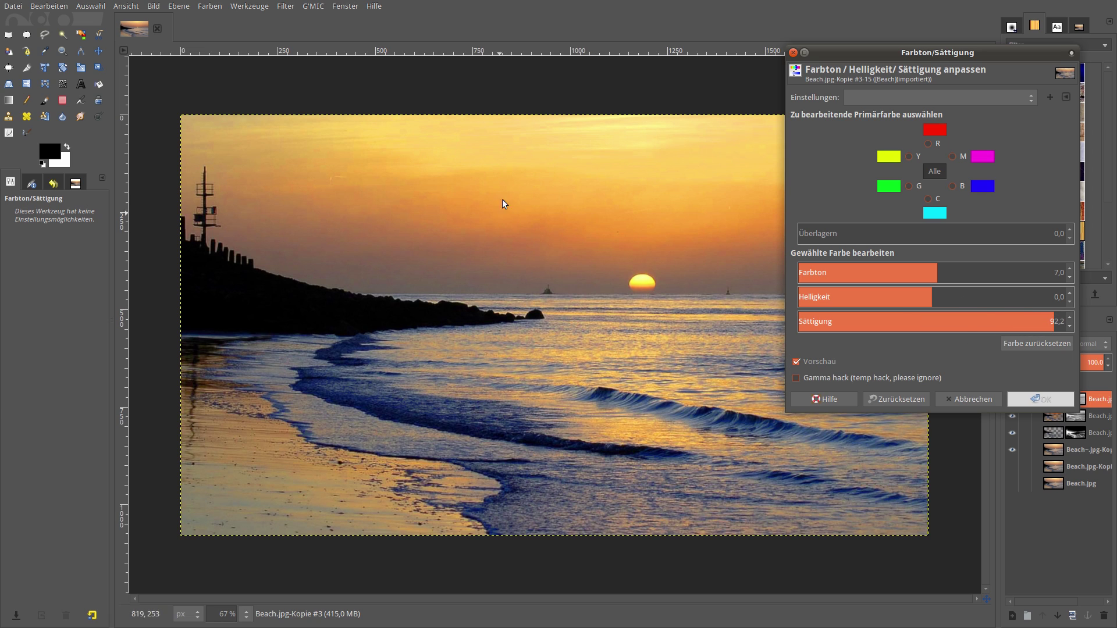
mouse_move(931, 301)
mouse_down()
mouse_move(855, 304)
mouse_move(890, 305)
mouse_up()
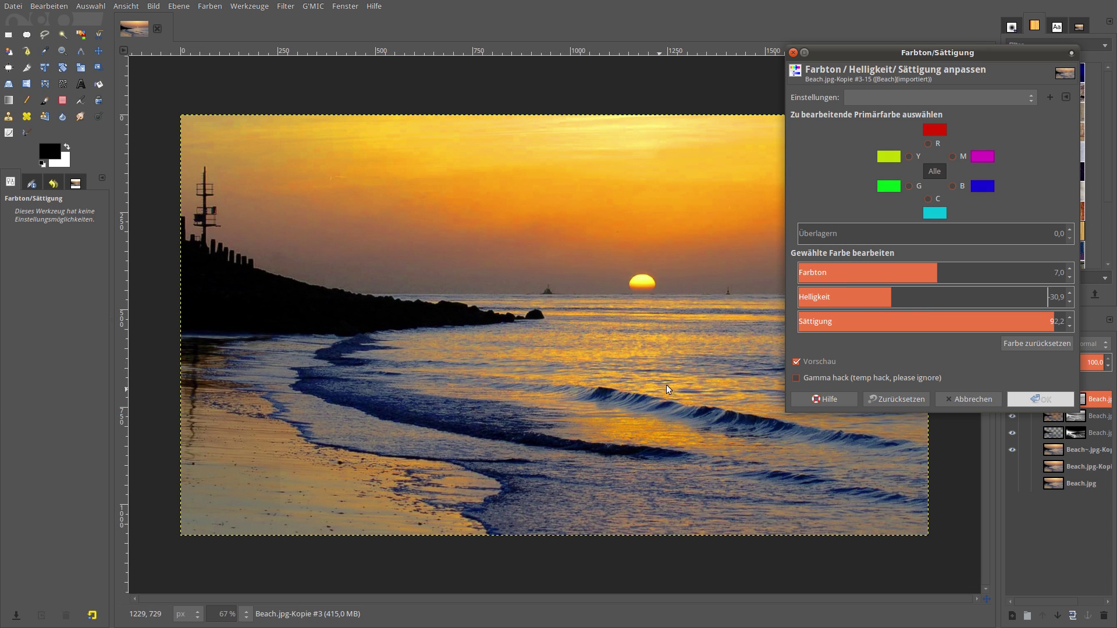
drag(891, 302, 946, 306)
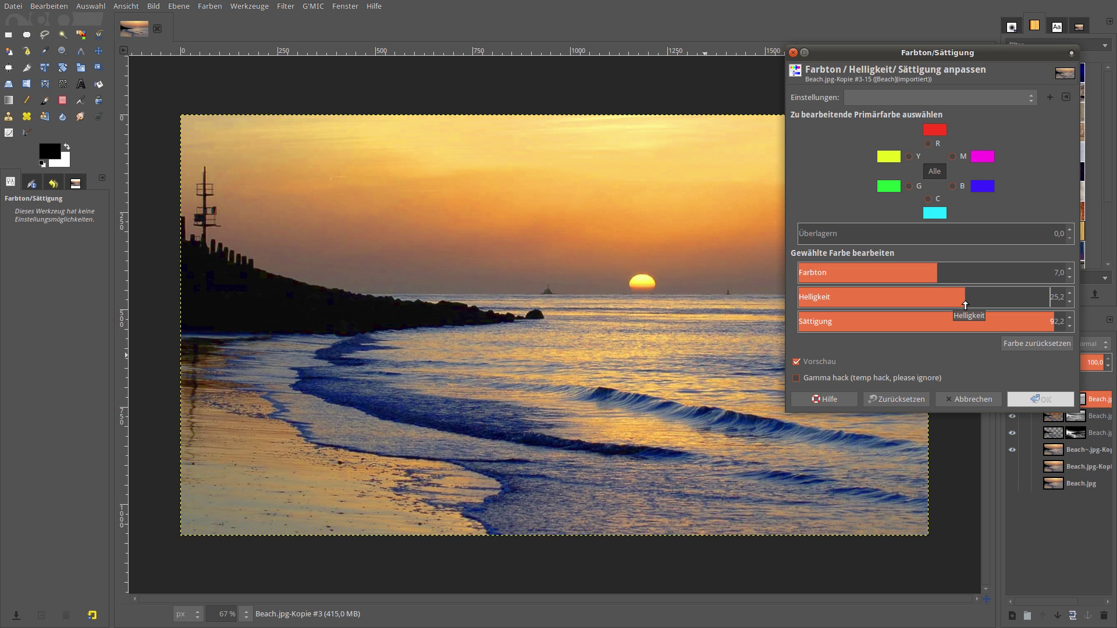
drag(945, 306, 920, 306)
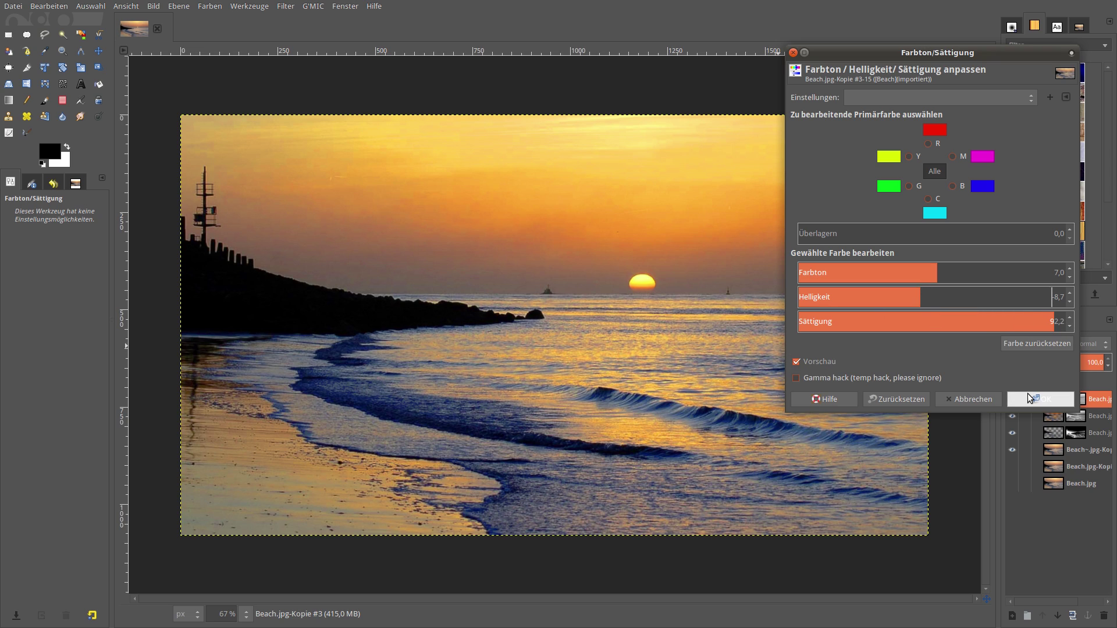
click(1037, 400)
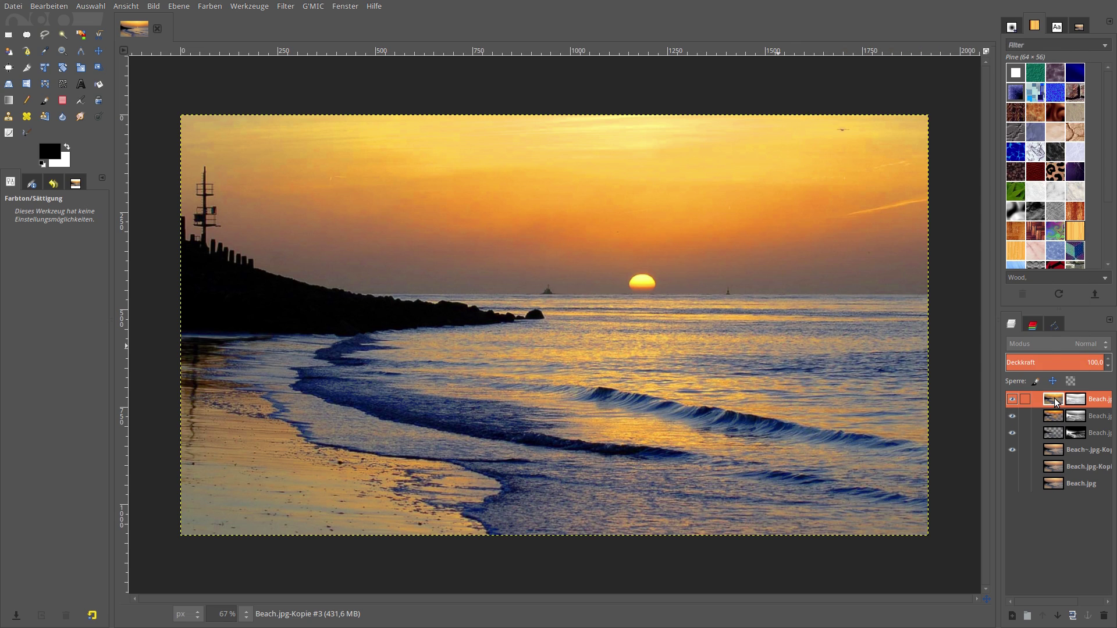
Merge the visible graded slice layers into one layer above the original Beach.jpg.
right_click(1057, 401)
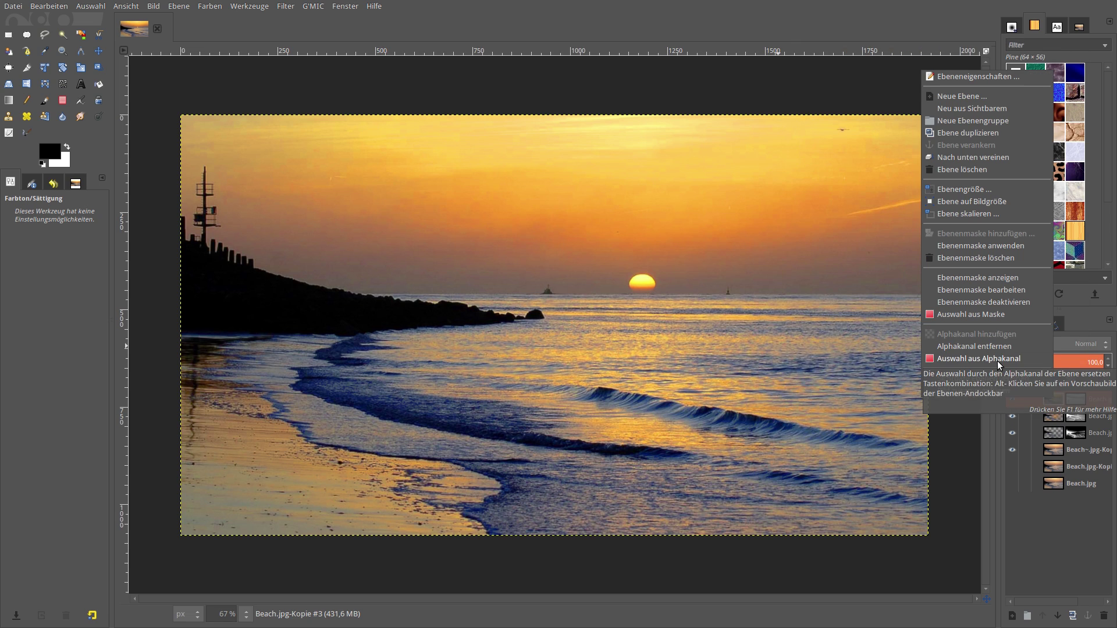
click(994, 378)
click(1064, 463)
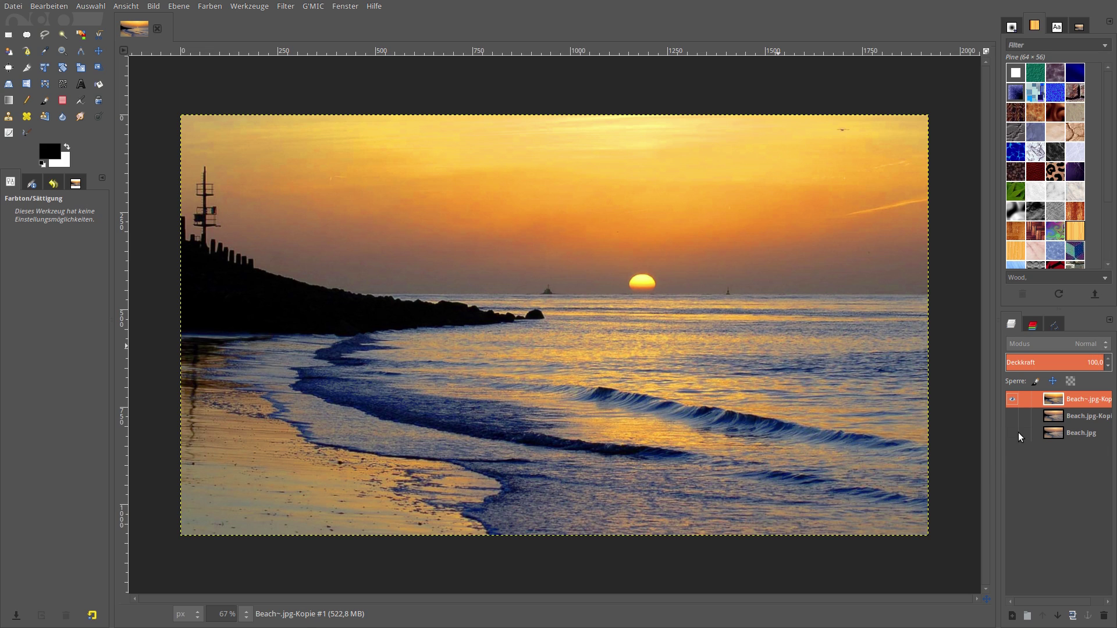
click(1019, 433)
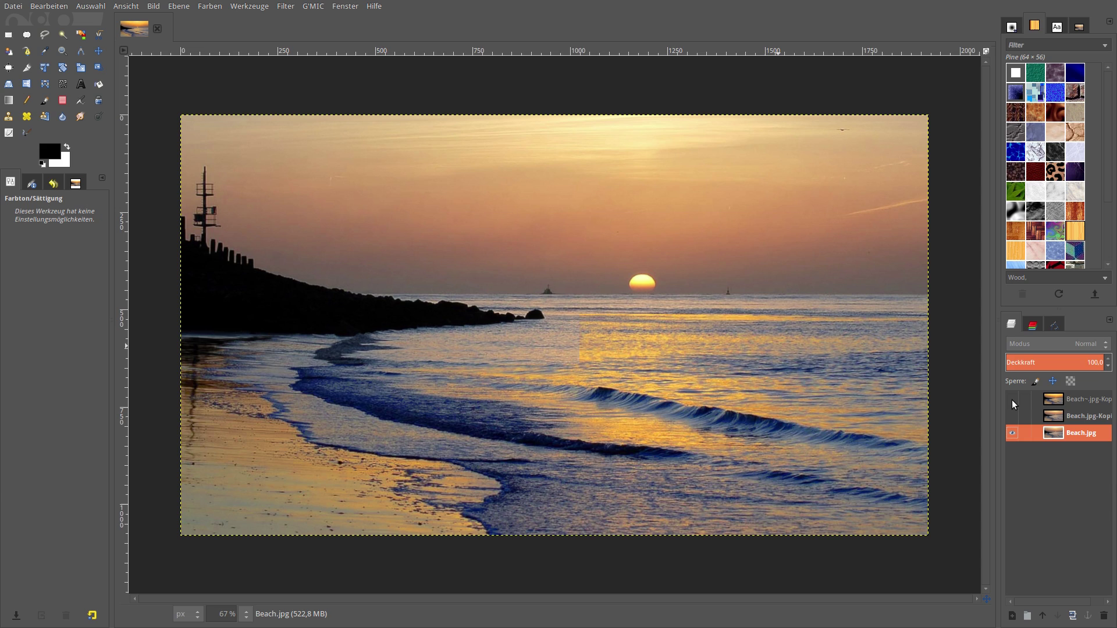
Toggle the merged graded layer on and off to compare, then open G'MIC Slice luminosity.
click(1011, 399)
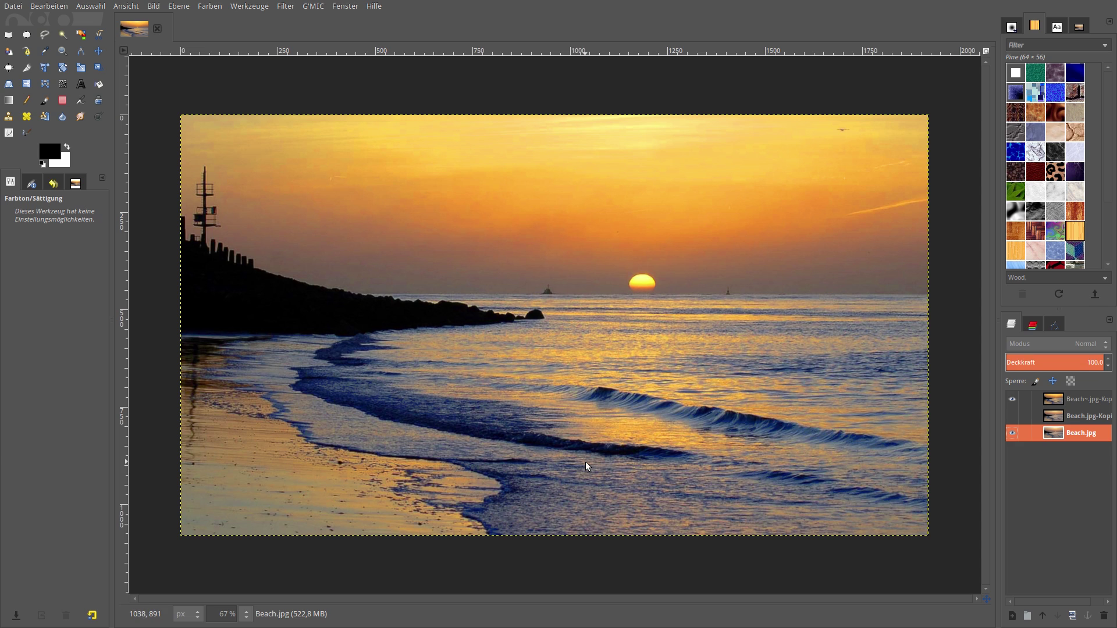
click(1010, 398)
click(1012, 396)
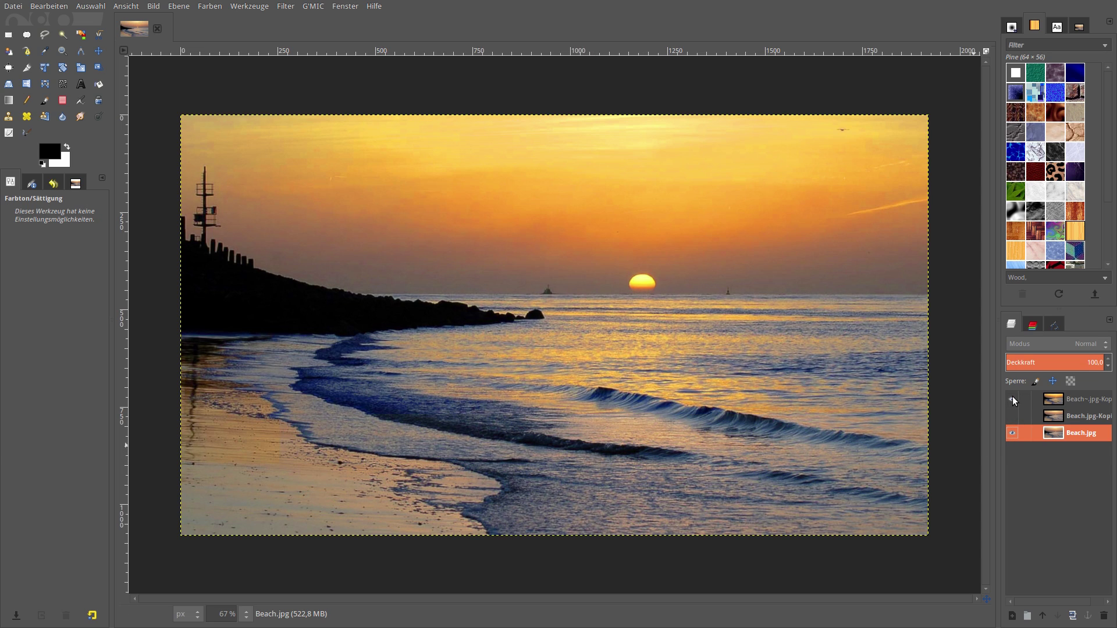
click(1014, 396)
click(1010, 398)
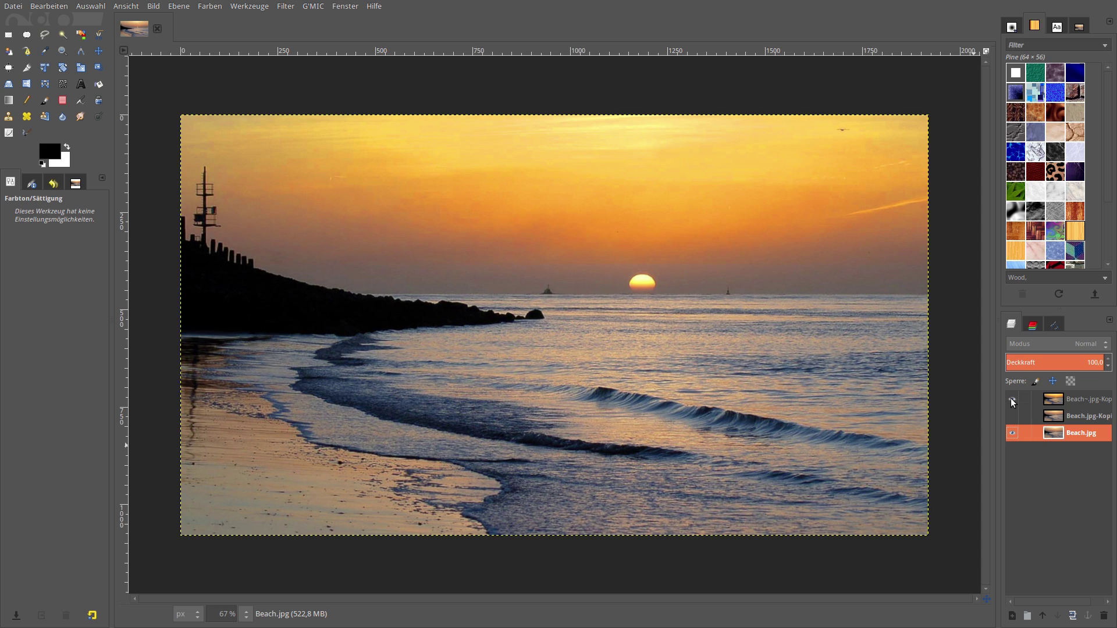
click(1012, 400)
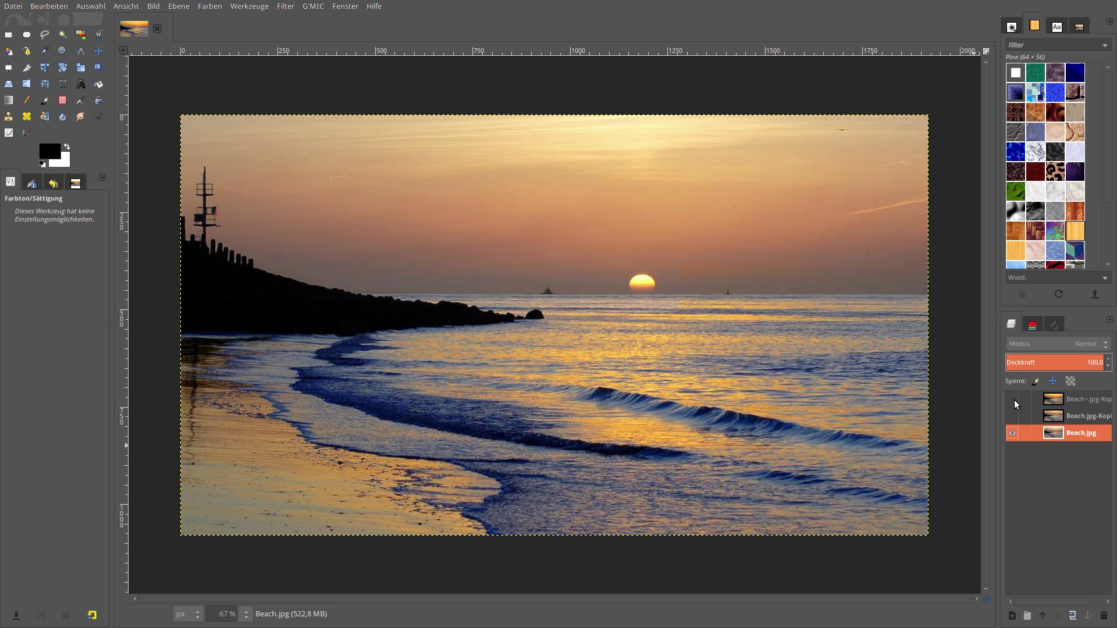
click(1015, 399)
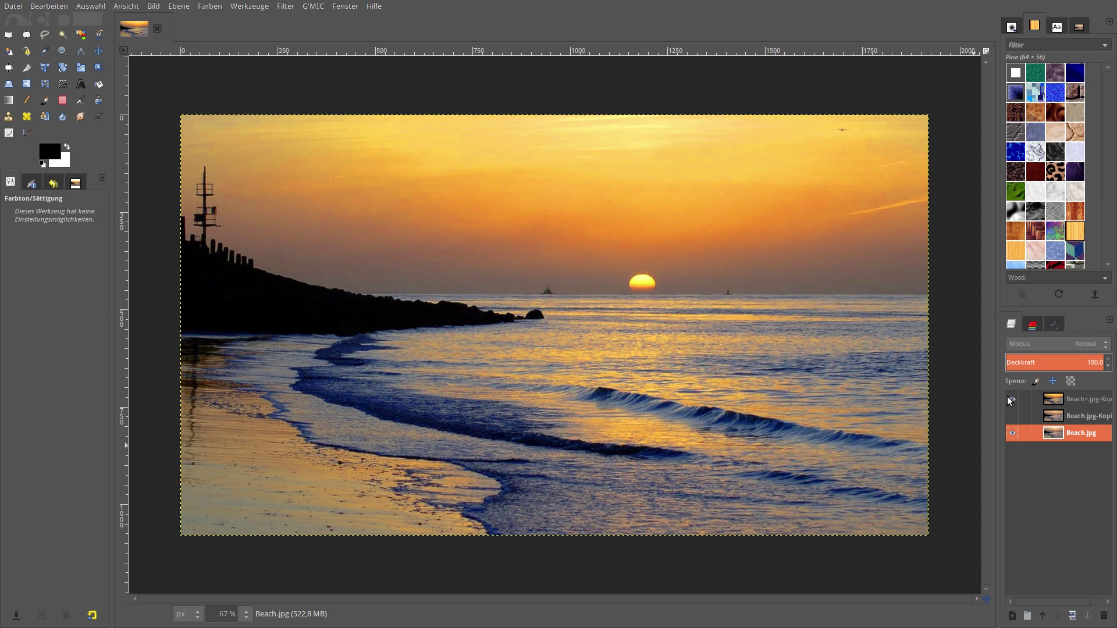
click(1011, 399)
click(315, 9)
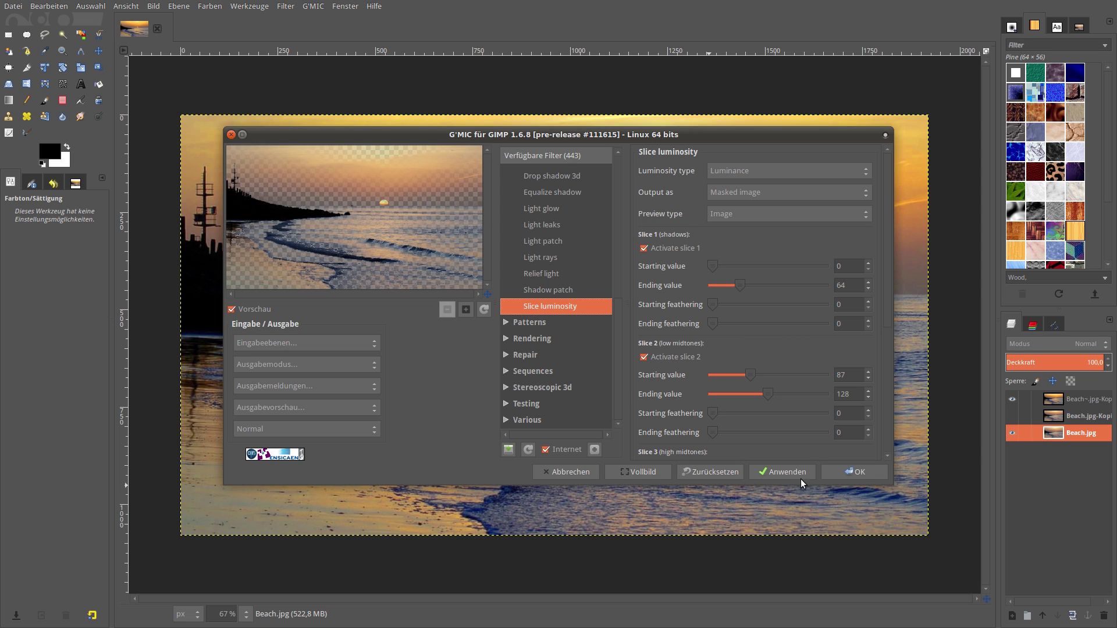
Cancel the G'MIC Slice luminosity filter and reselect the top graded layer.
click(591, 476)
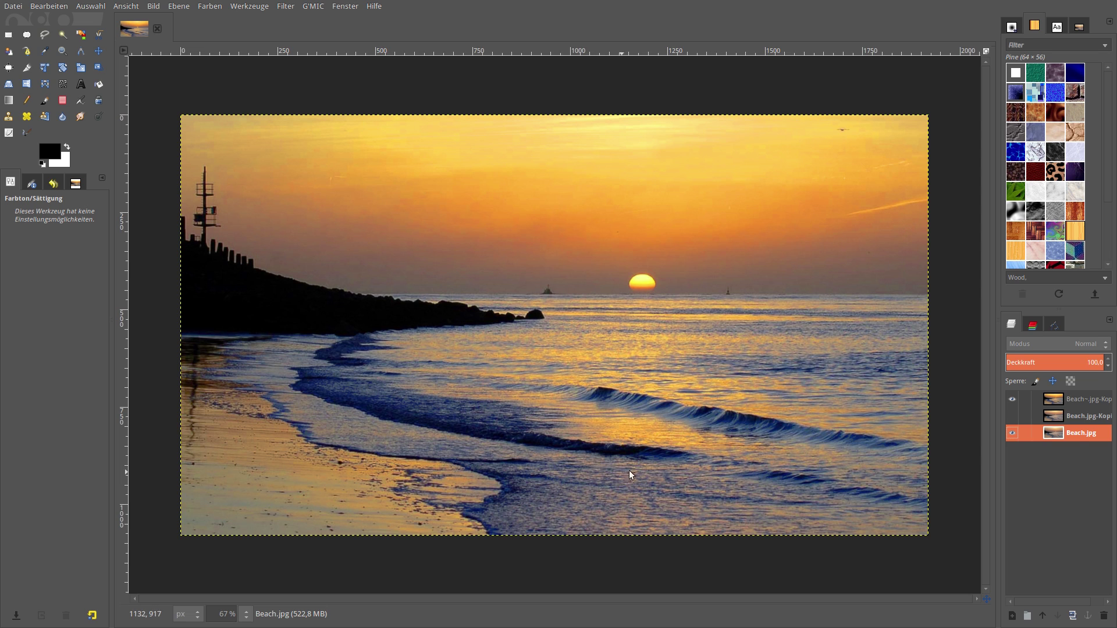
click(1037, 399)
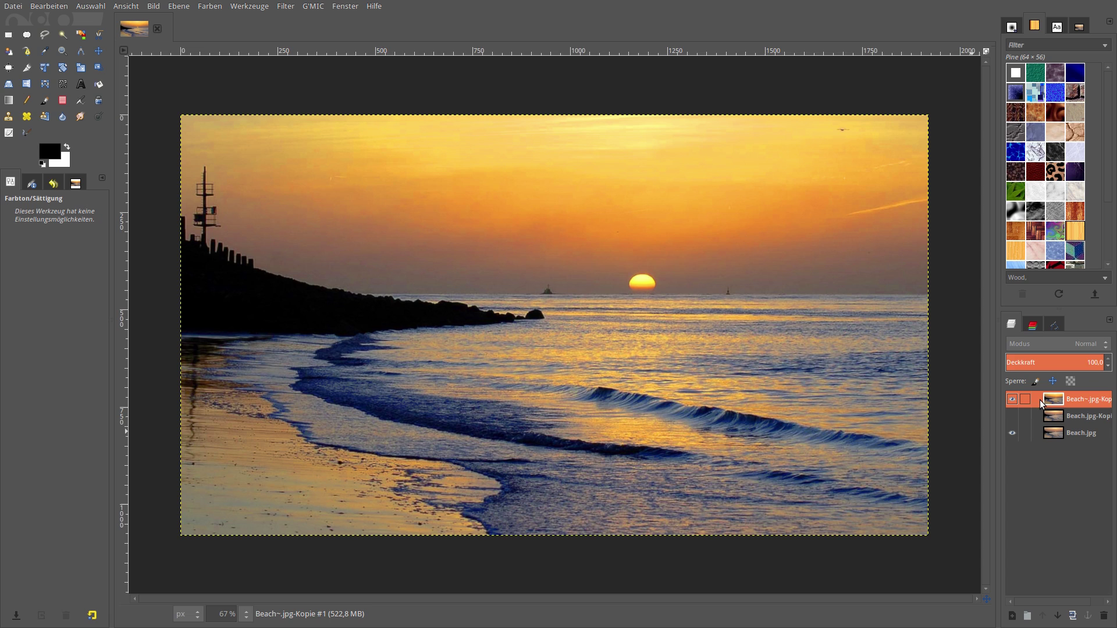
click(1007, 400)
click(1012, 400)
Repeatedly toggle the graded layer's visibility to compare, ending with it visible.
click(1012, 399)
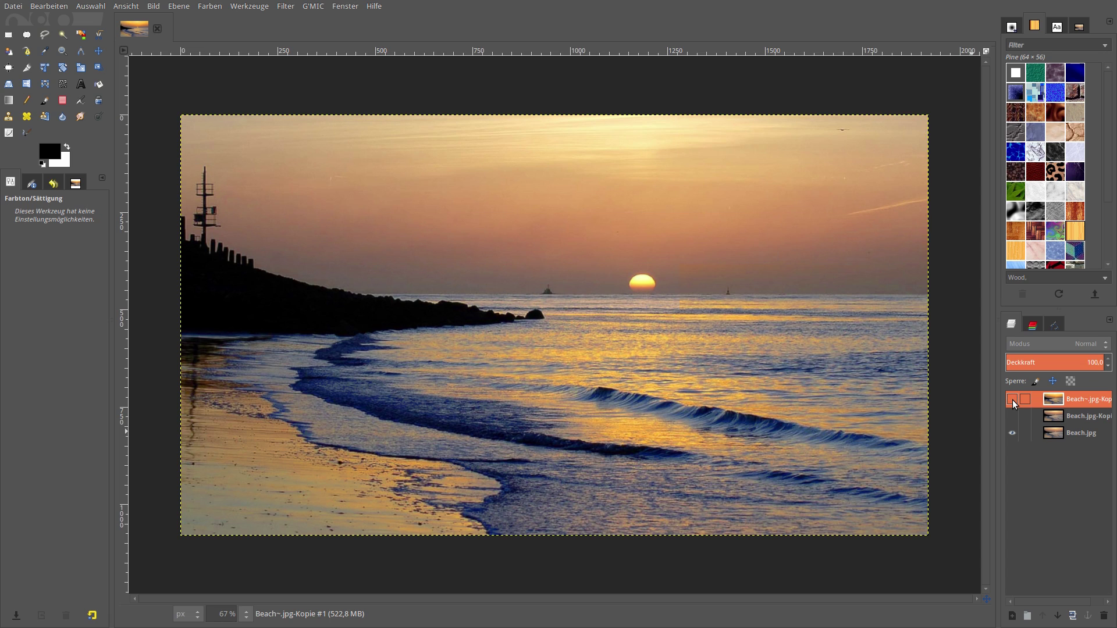
click(1012, 399)
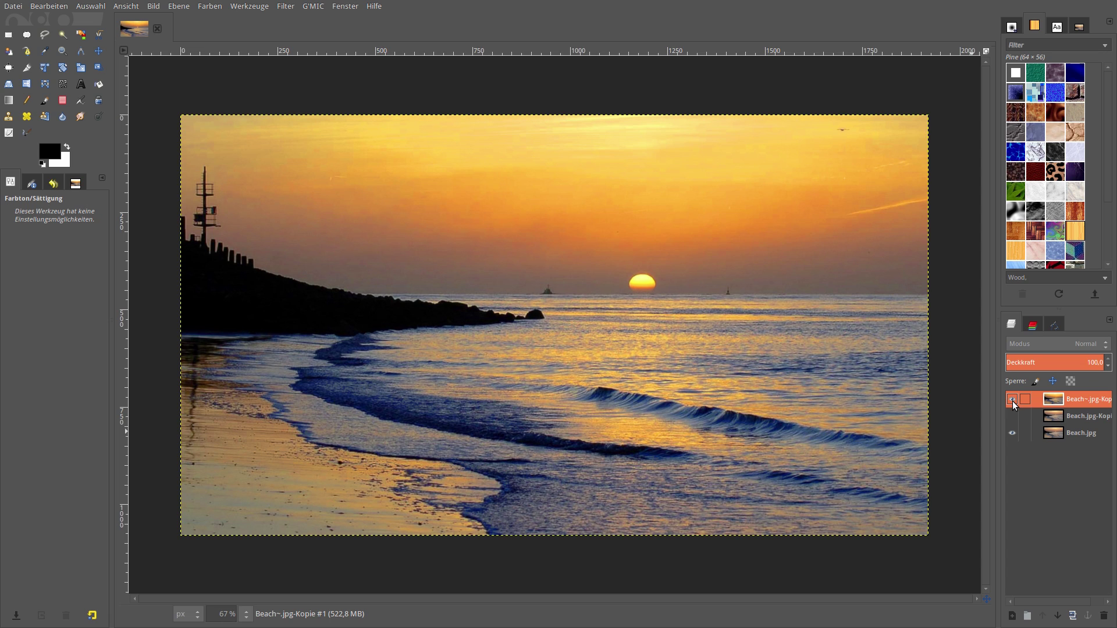
click(1012, 400)
click(1012, 400)
click(1012, 399)
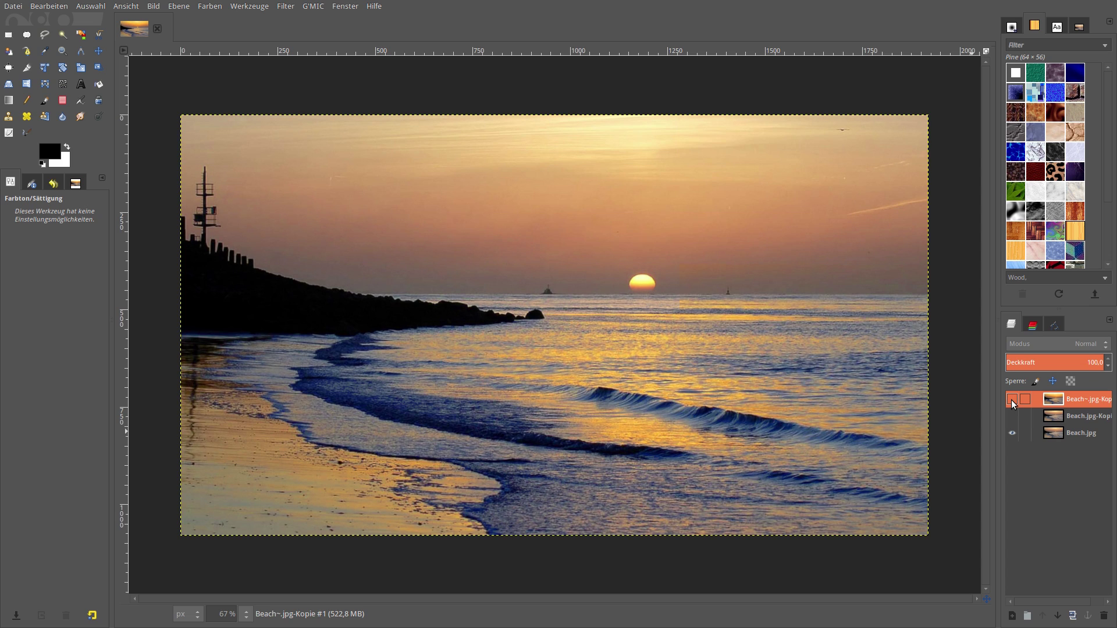
click(1012, 399)
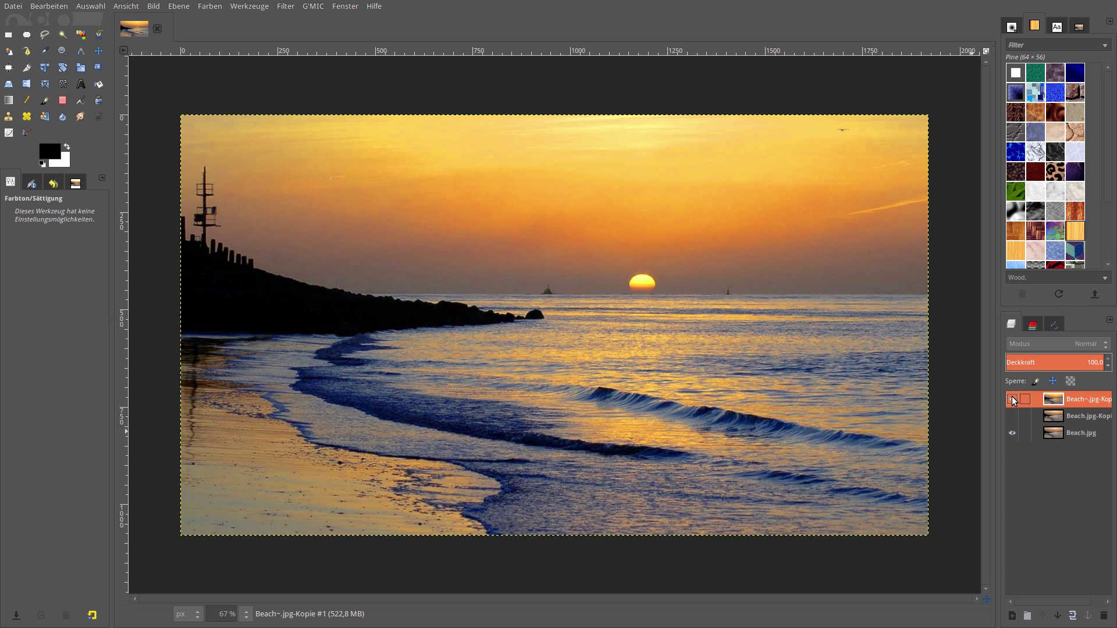
click(1012, 400)
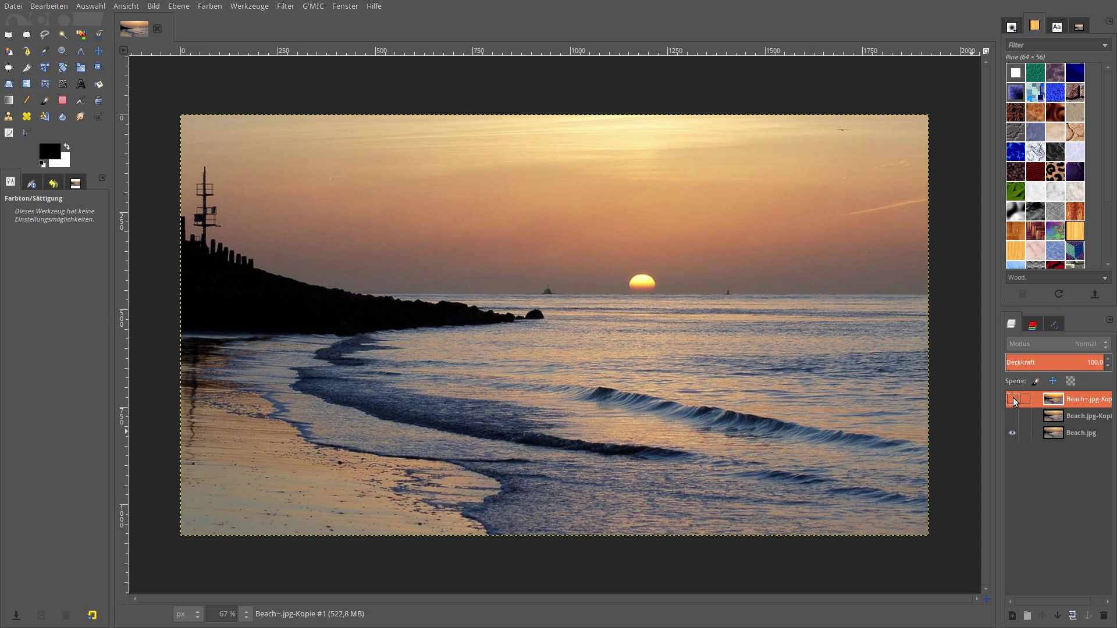
click(1013, 399)
click(1013, 400)
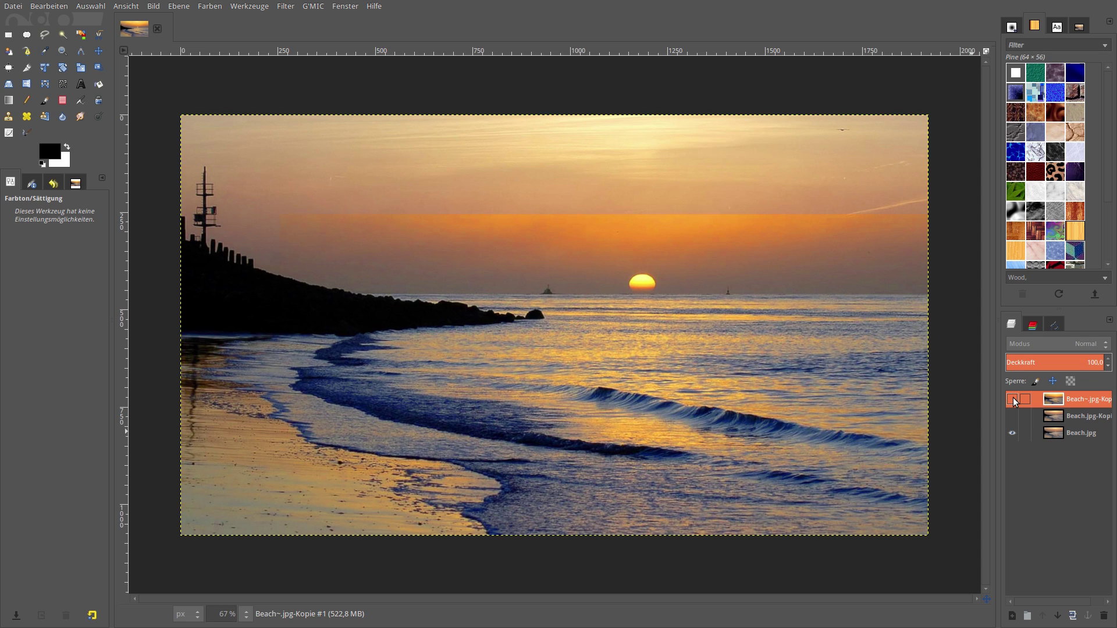
click(1013, 400)
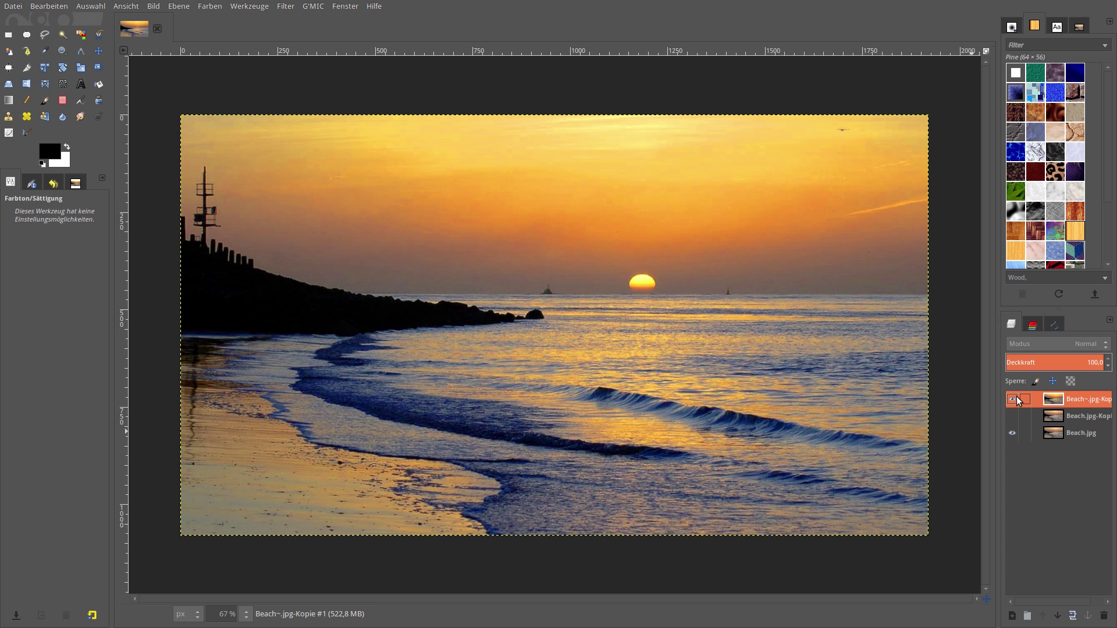
click(1012, 399)
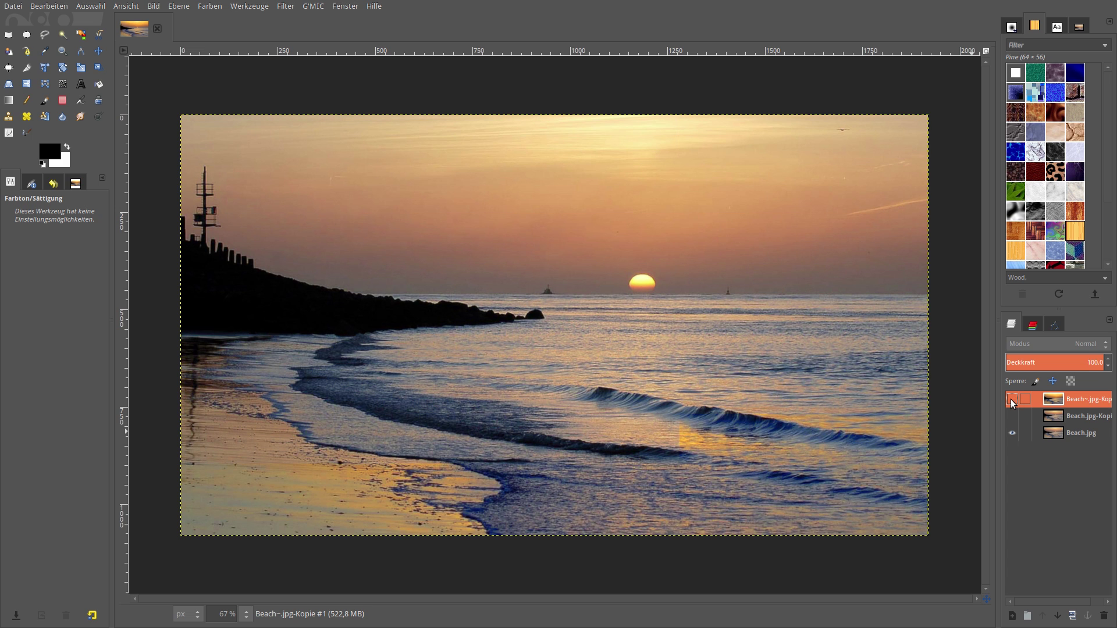
click(1012, 399)
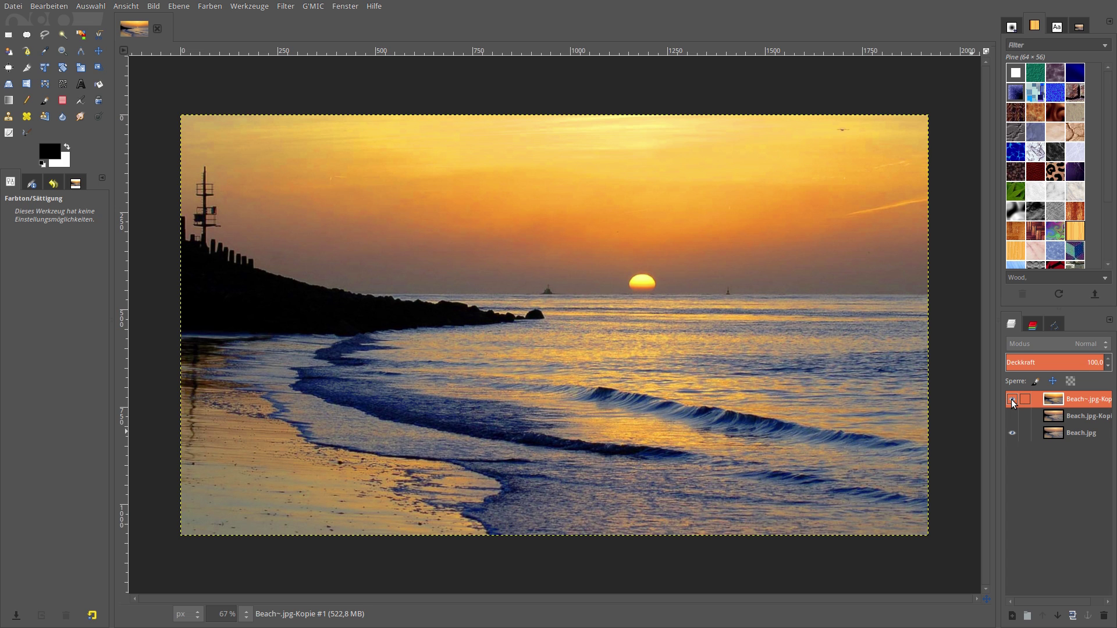